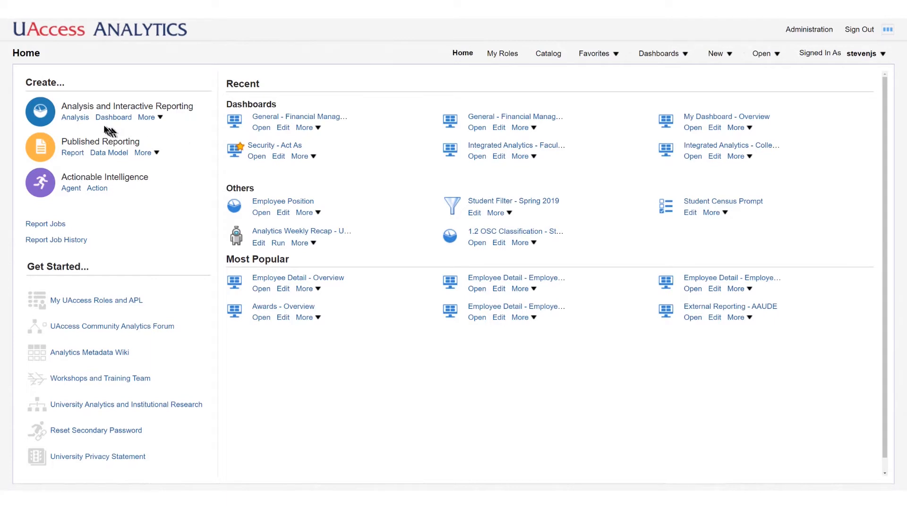
# View the subject areas offered for a new analysis from both places it can be started, closing the list without choosing one.
pyautogui.click(79, 118)
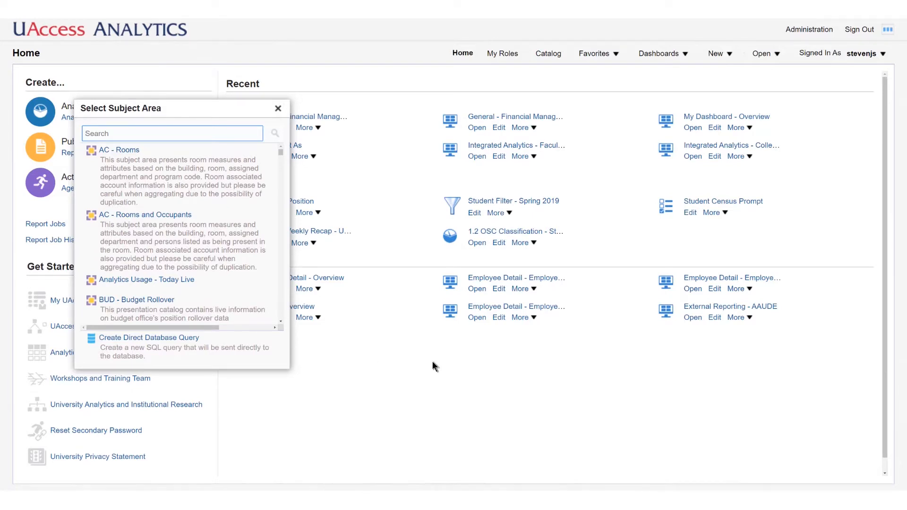
pyautogui.press('Escape')
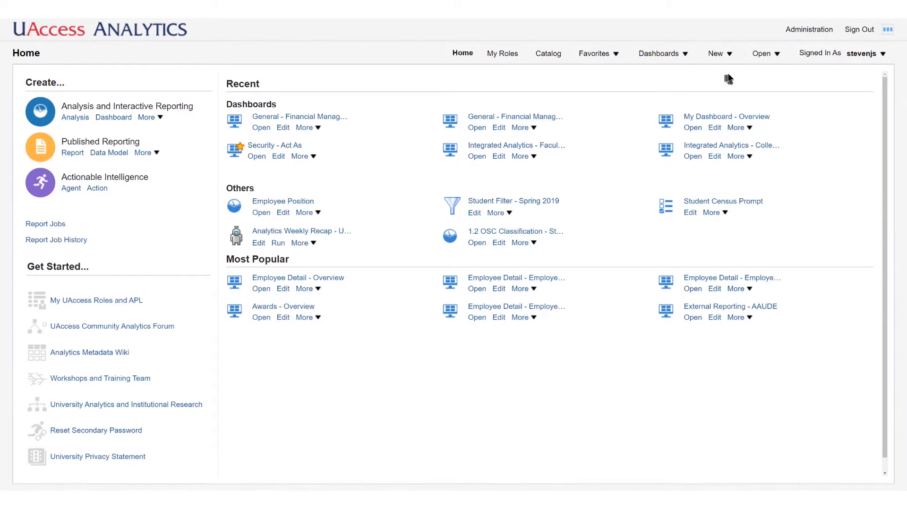
pyautogui.click(729, 55)
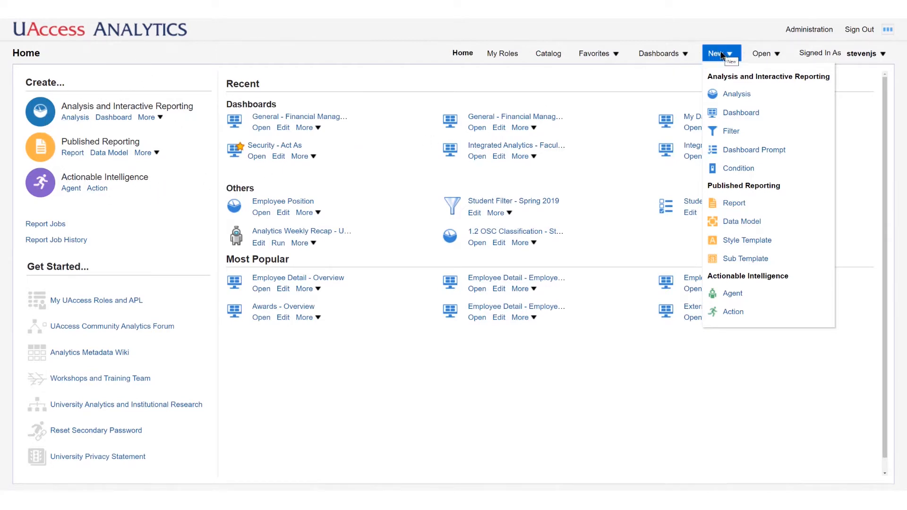
pyautogui.click(743, 96)
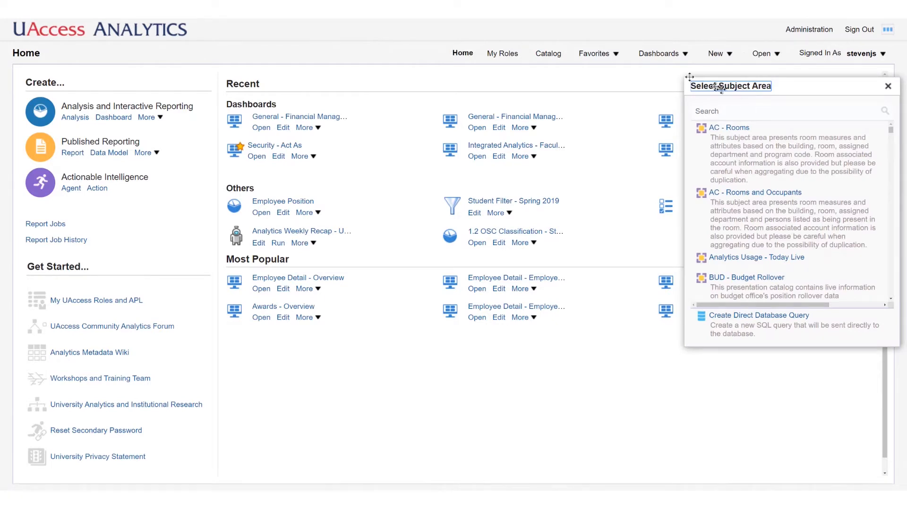
pyautogui.click(631, 75)
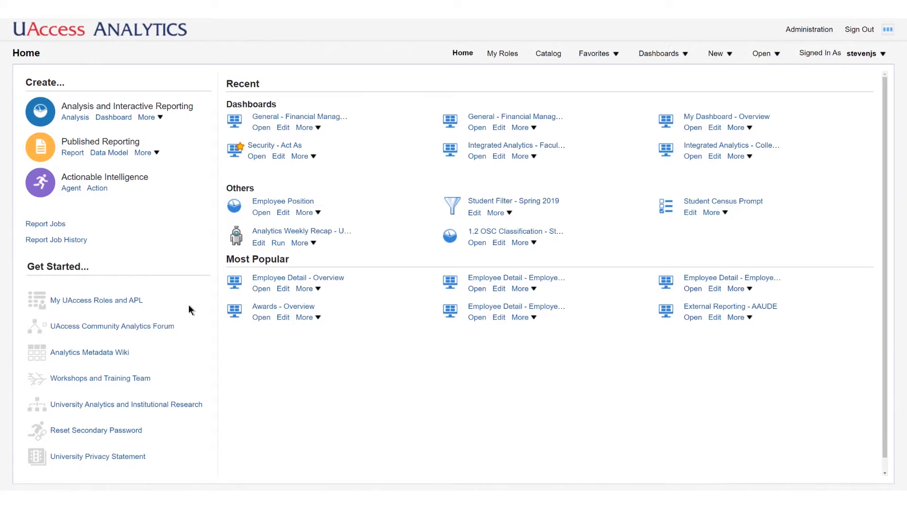
# Open My UAccess Roles and APL and review the access provisioning liaison information and the completed prerequisites.
pyautogui.click(105, 301)
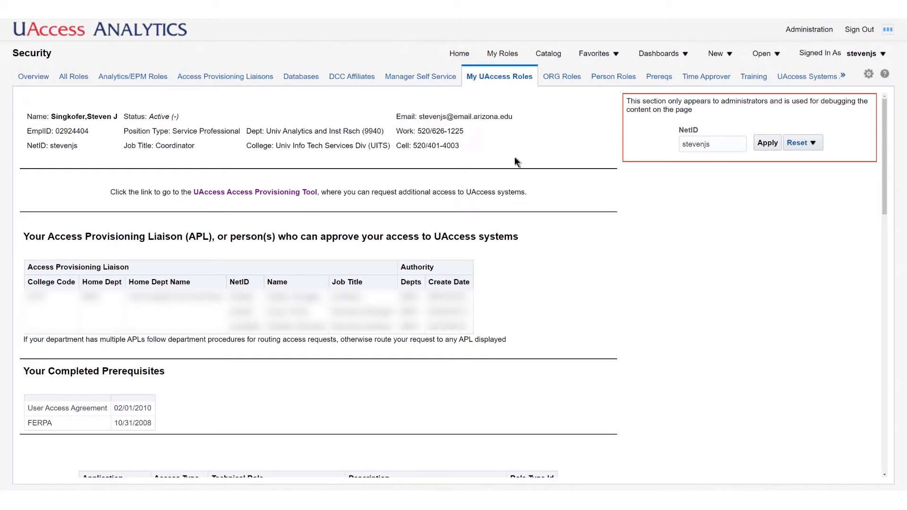
pyautogui.scroll(-1, 523, 163)
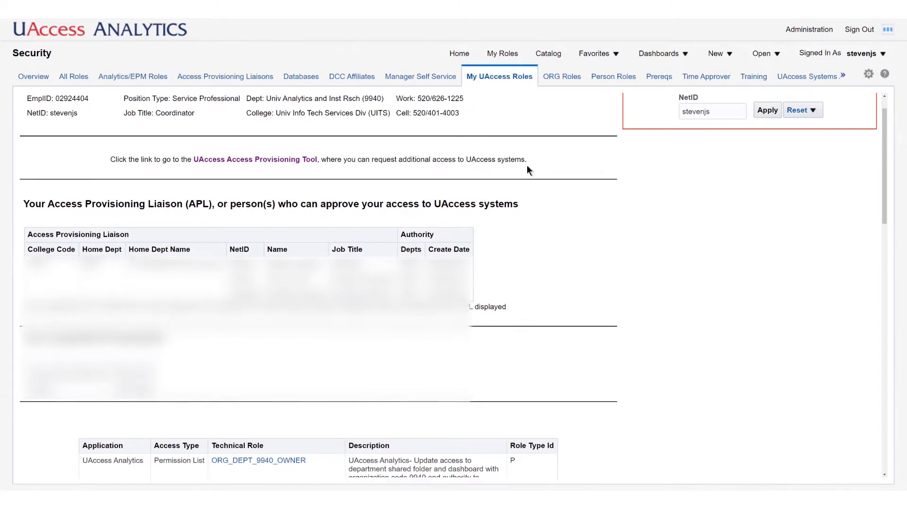
pyautogui.scroll(1, 526, 166)
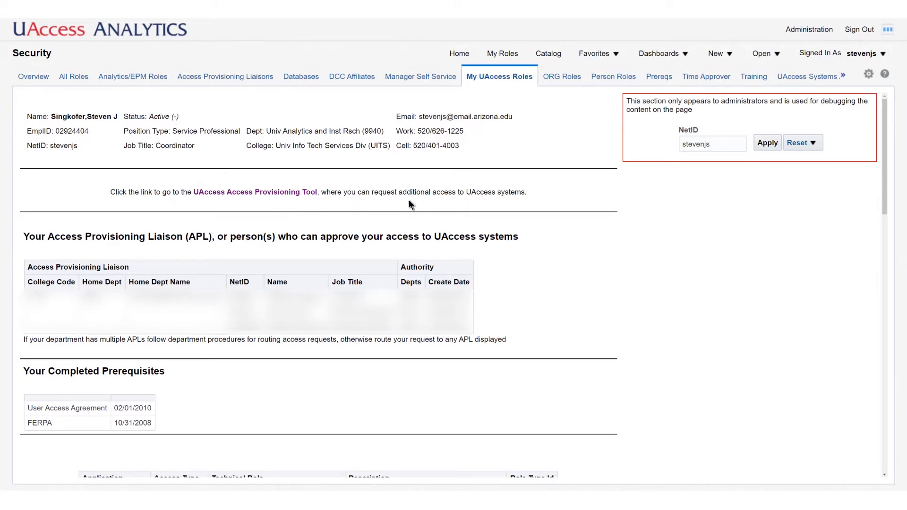
pyautogui.scroll(-3, 409, 204)
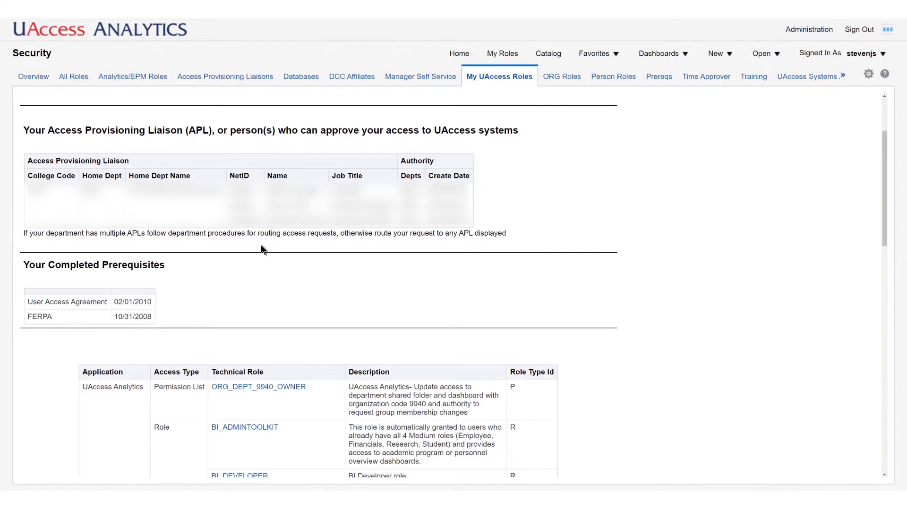
pyautogui.scroll(-1, 261, 244)
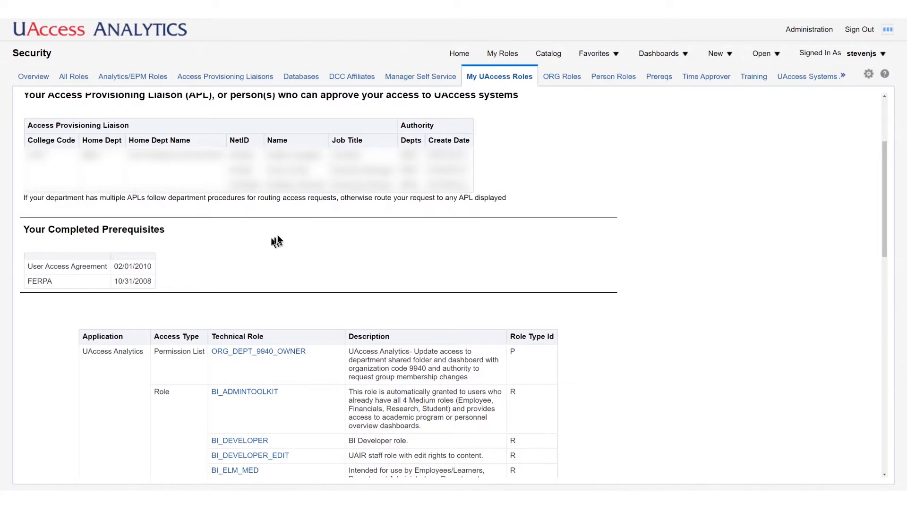
# Examine the technical roles and descriptions for UAccess Analytics, Employee, Learning and Student, and return to the start of the page.
pyautogui.scroll(-4, 284, 240)
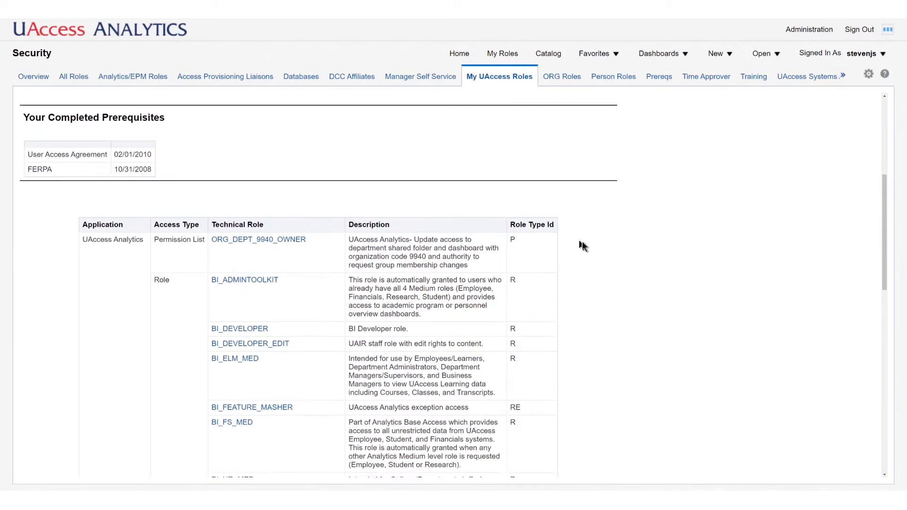
pyautogui.scroll(-1, 583, 243)
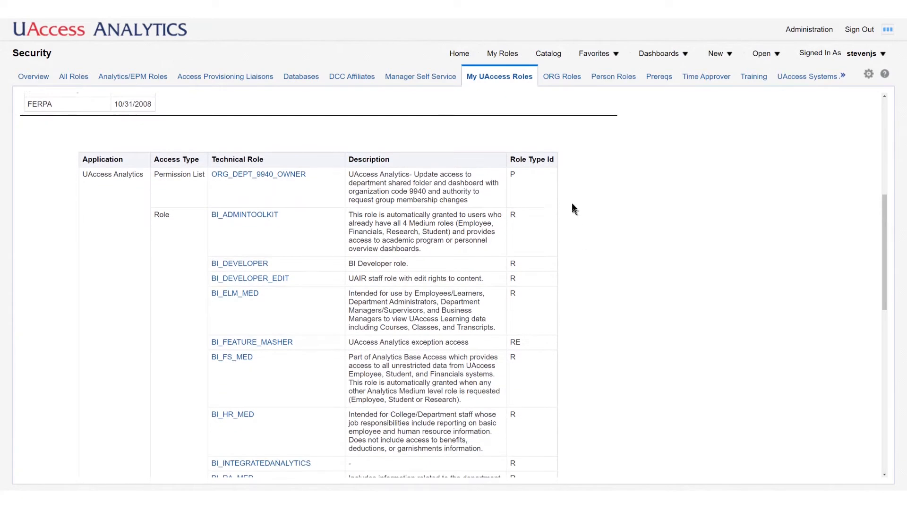
pyautogui.scroll(-1, 572, 203)
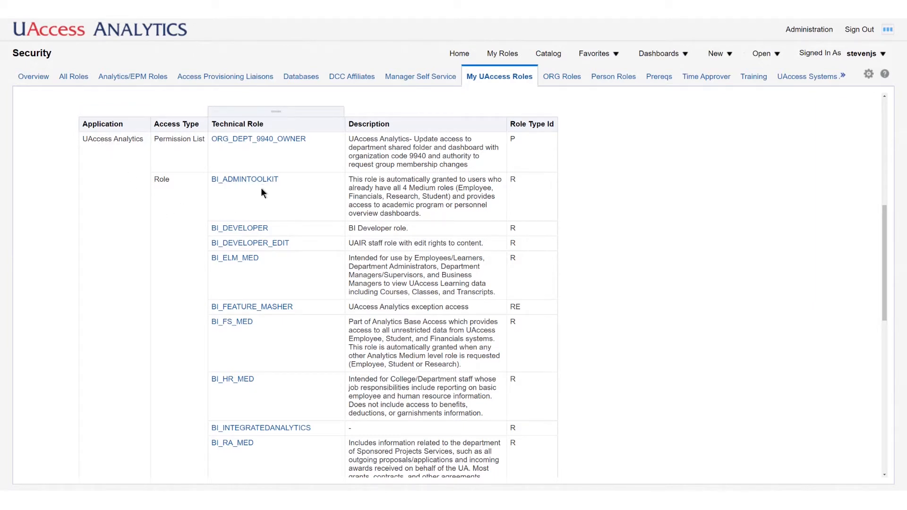
pyautogui.scroll(-2, 264, 203)
pyautogui.scroll(-5, 263, 203)
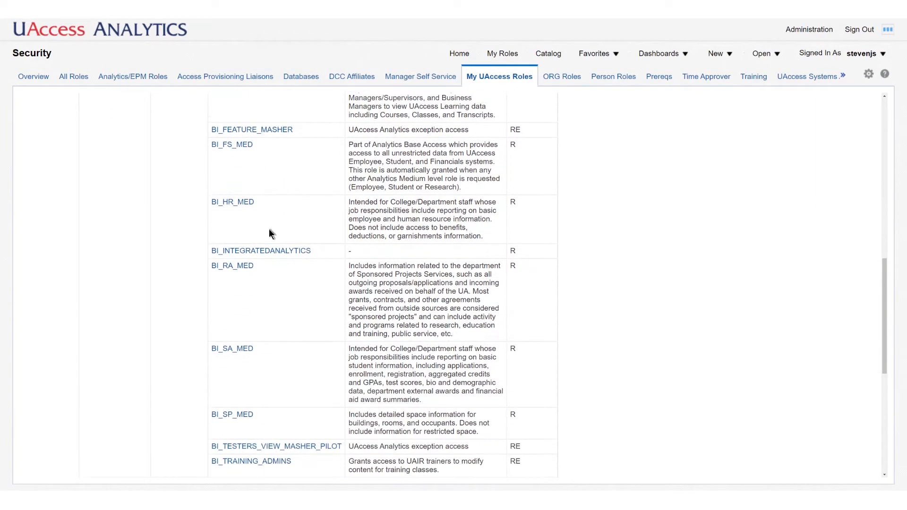
pyautogui.scroll(-1, 274, 246)
pyautogui.scroll(-2, 265, 250)
pyautogui.scroll(3, 262, 268)
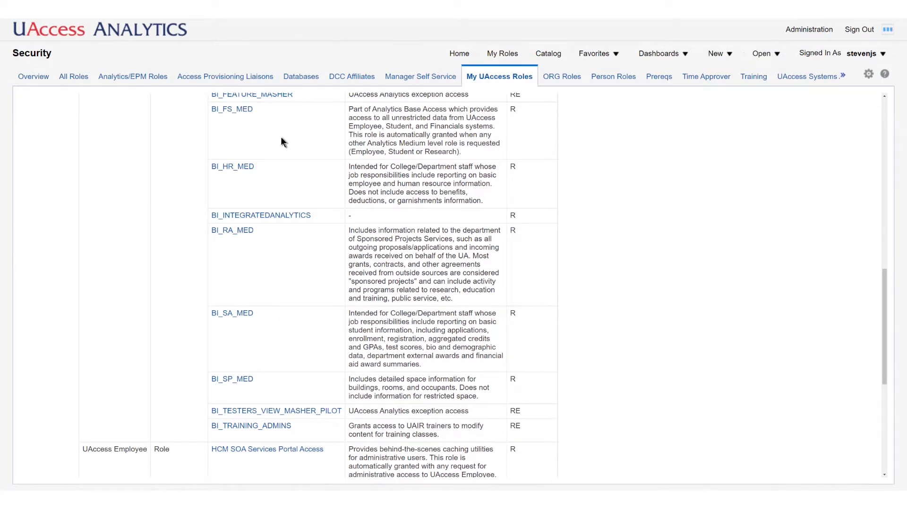
pyautogui.scroll(-2, 142, 270)
pyautogui.scroll(-3, 141, 272)
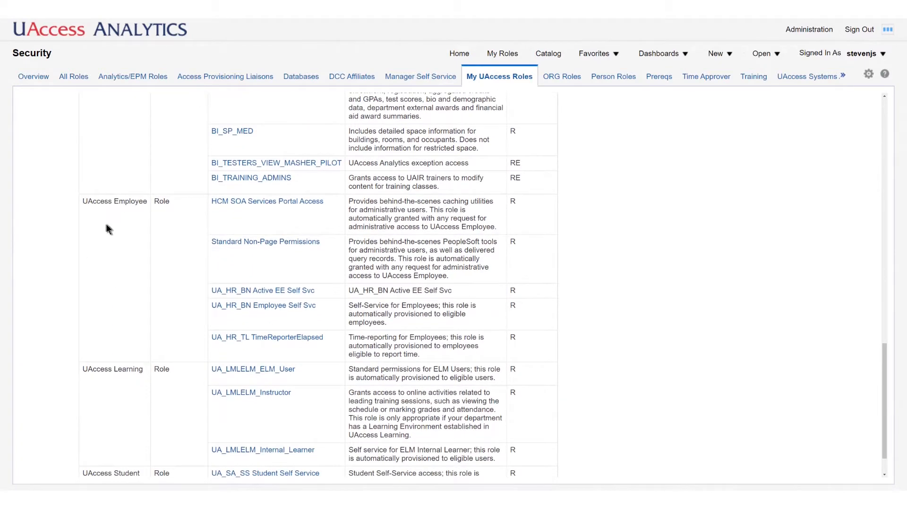
pyautogui.scroll(-1, 108, 256)
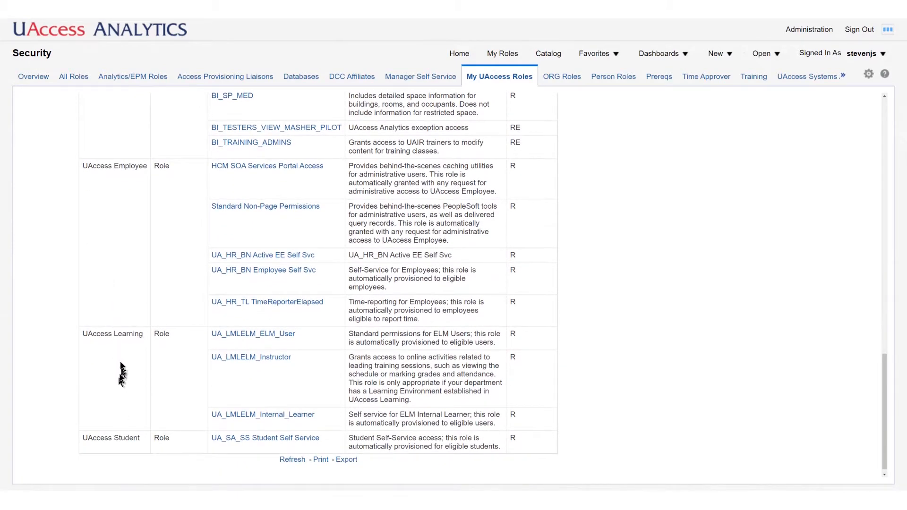
pyautogui.scroll(5, 109, 340)
pyautogui.scroll(8, 107, 336)
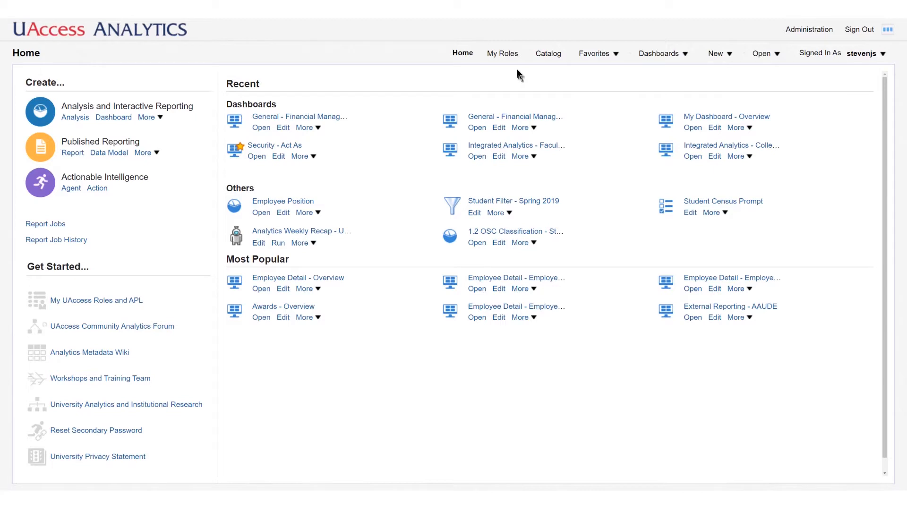
# Open the Catalog, collapse the folder tree to its top level, and display the contents of My Folders.
pyautogui.click(550, 55)
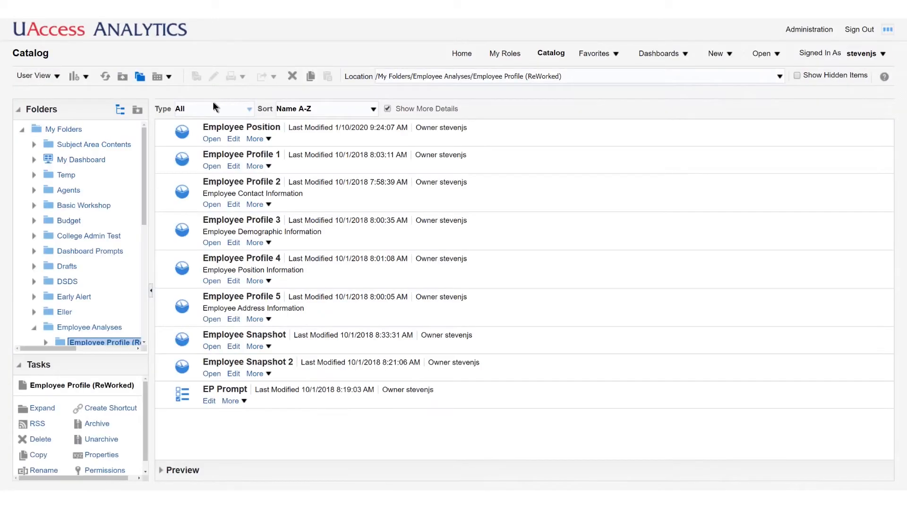
pyautogui.click(21, 130)
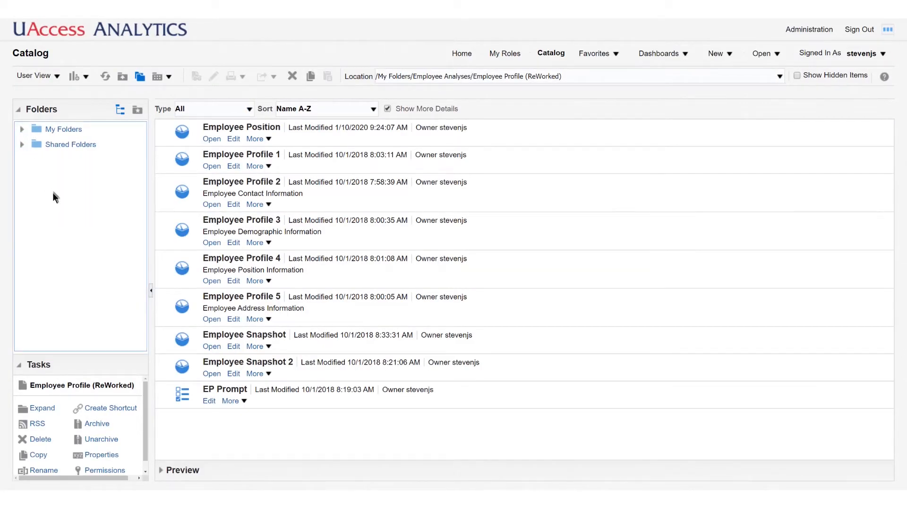
pyautogui.click(63, 129)
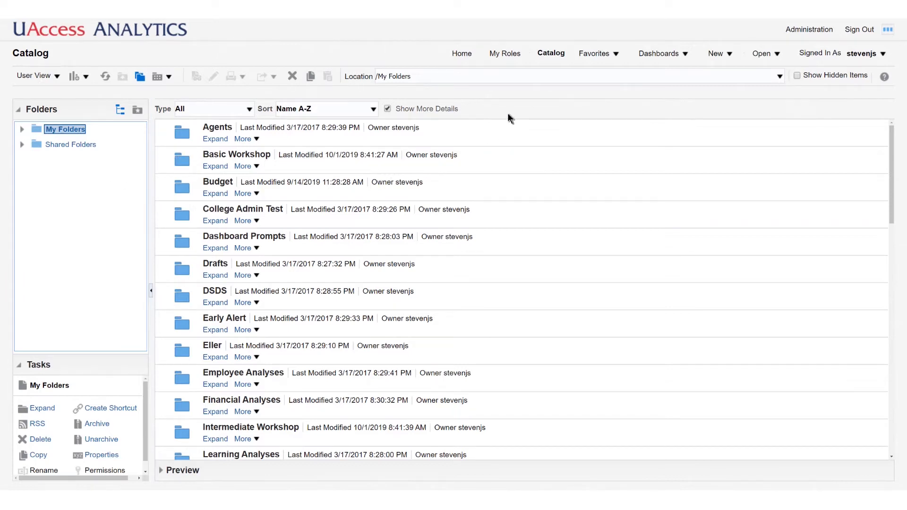
# Return to the home page and open the recent General - Financial Management dashboard on its Current Account Balances page.
pyautogui.click(465, 56)
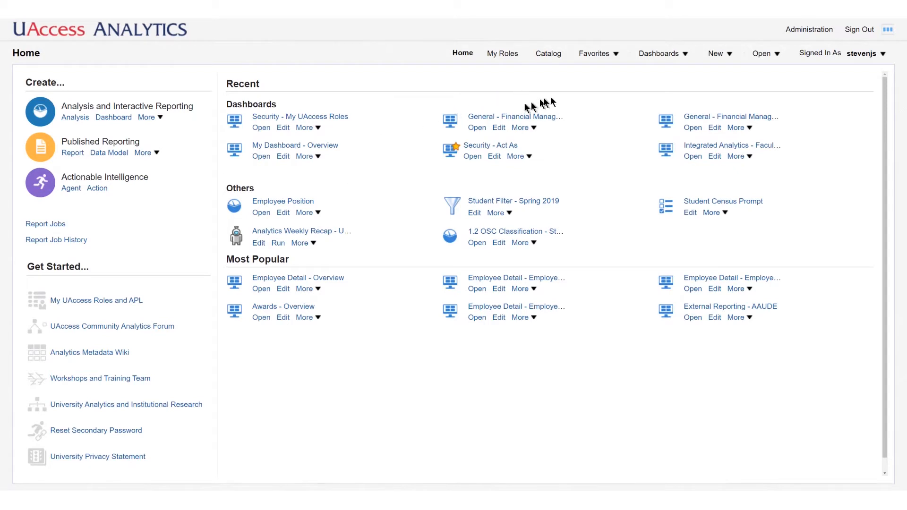
pyautogui.click(617, 59)
pyautogui.moveTo(539, 121)
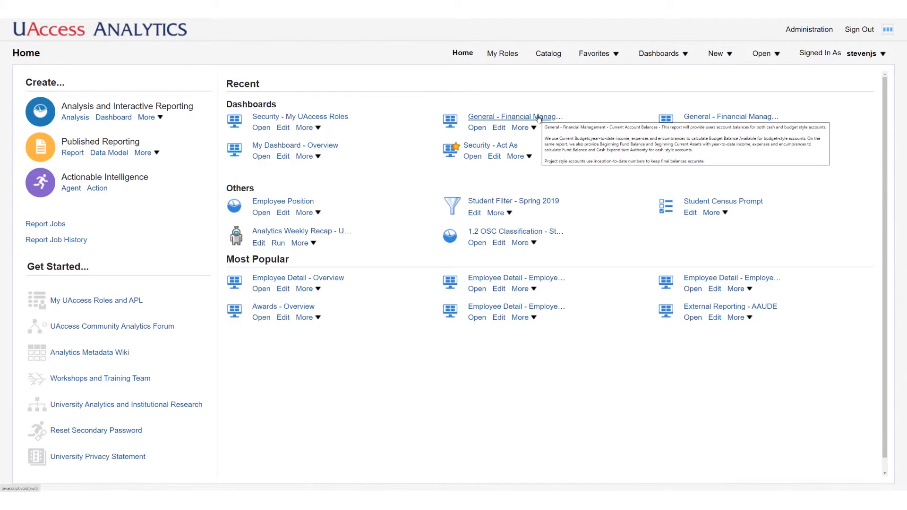
pyautogui.click(539, 118)
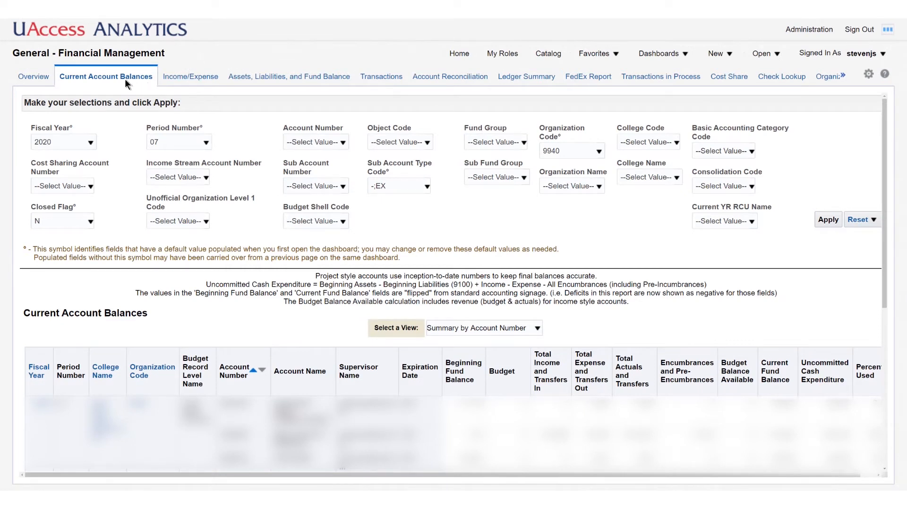
# Add the Current Account Balances page to the favorites and check the favorites list for its entry.
pyautogui.click(619, 55)
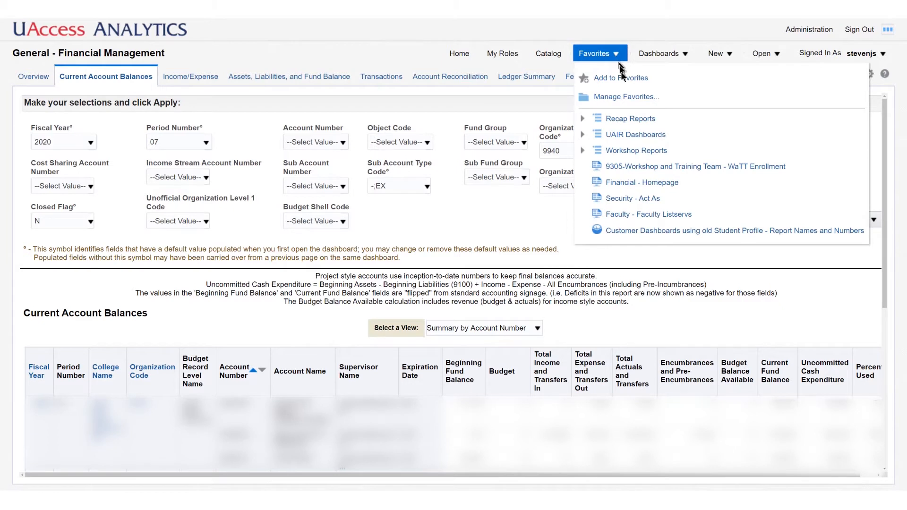
pyautogui.click(625, 79)
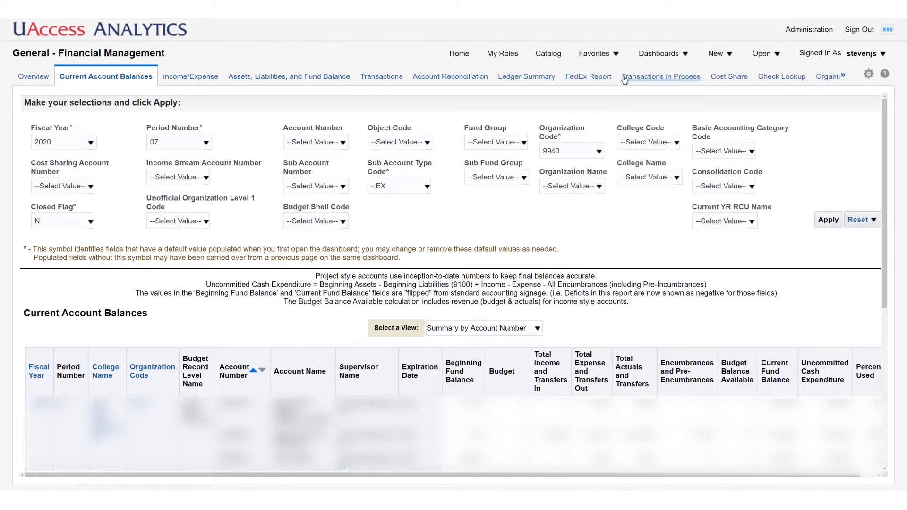
pyautogui.click(617, 56)
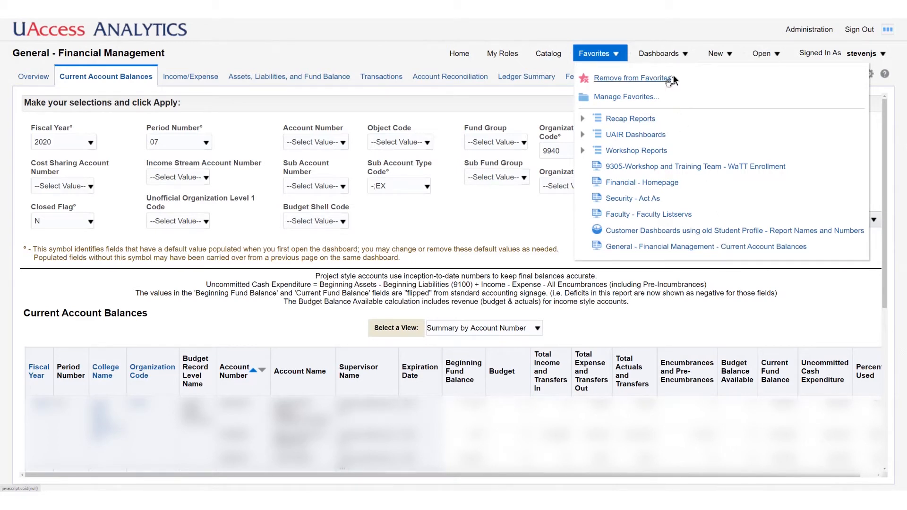
pyautogui.click(530, 219)
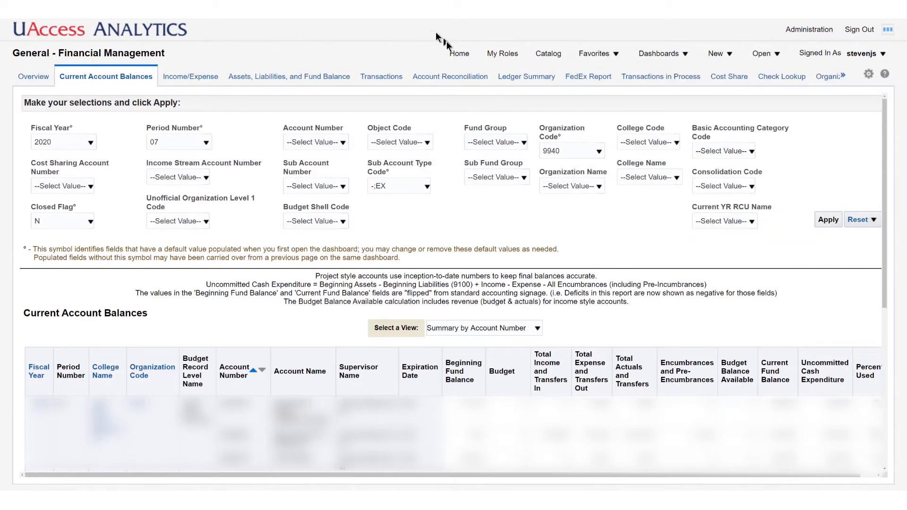
# Go back to the home page and open General - Financial Management - Current Account Balances from the favorites.
pyautogui.click(458, 56)
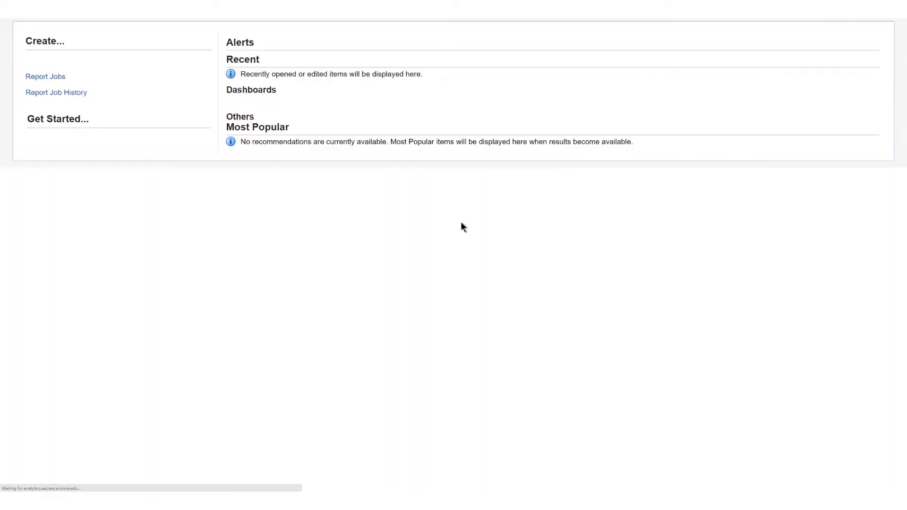
pyautogui.click(617, 54)
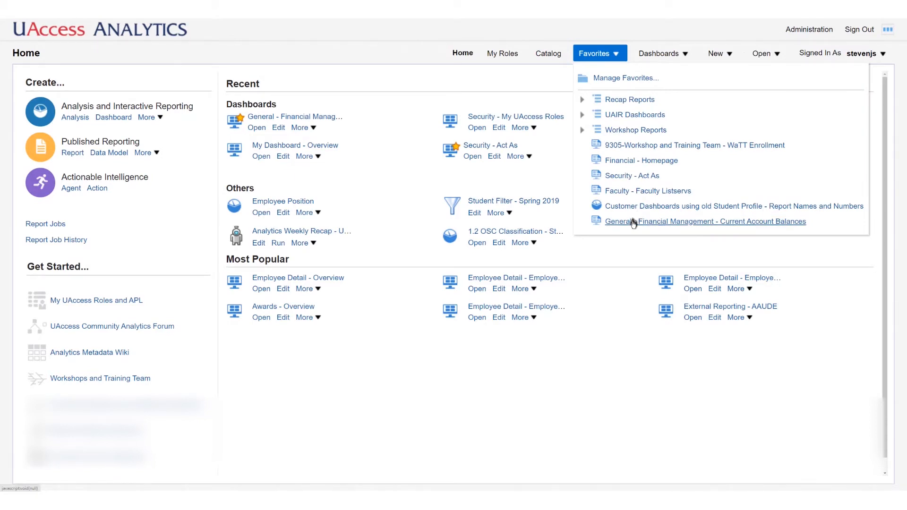
pyautogui.click(633, 222)
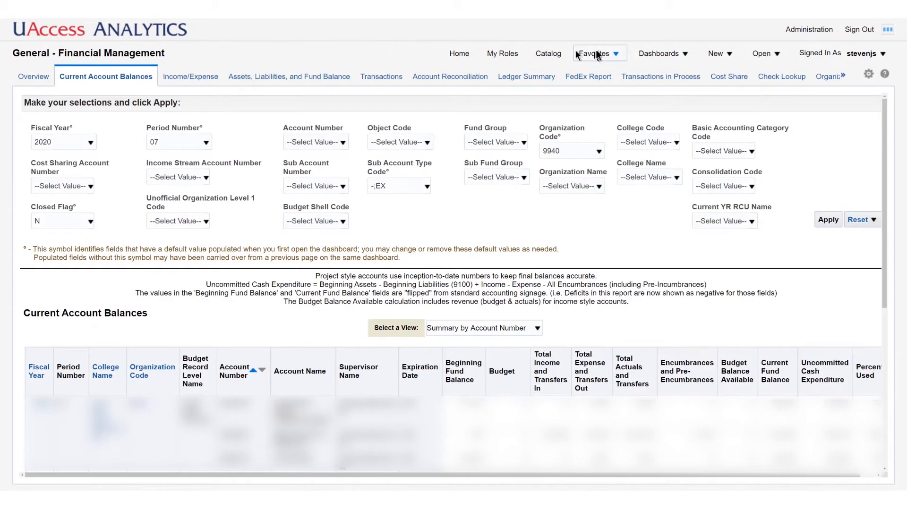
# Remove the Current Account Balances page from the favorites and check the favorites list.
pyautogui.click(616, 54)
pyautogui.click(610, 55)
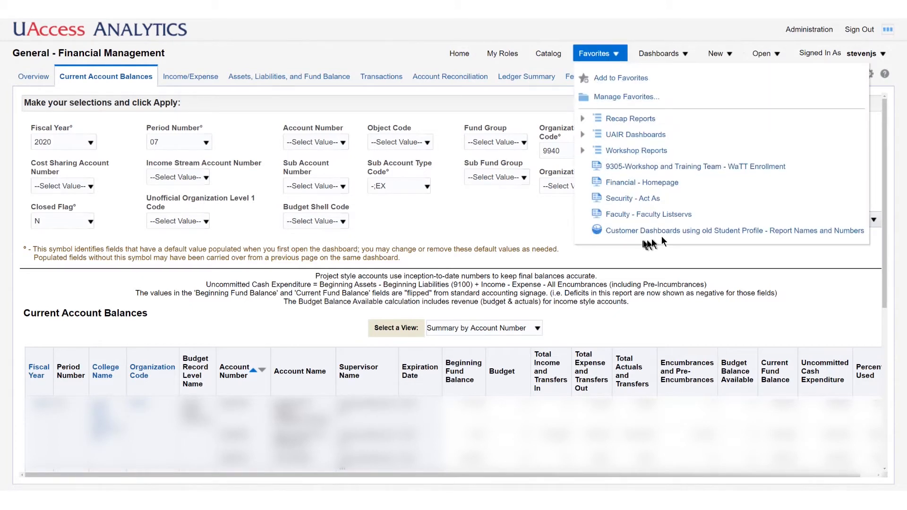
# Return to the home page, view the list of available dashboards, and collapse its Financial group.
pyautogui.click(461, 55)
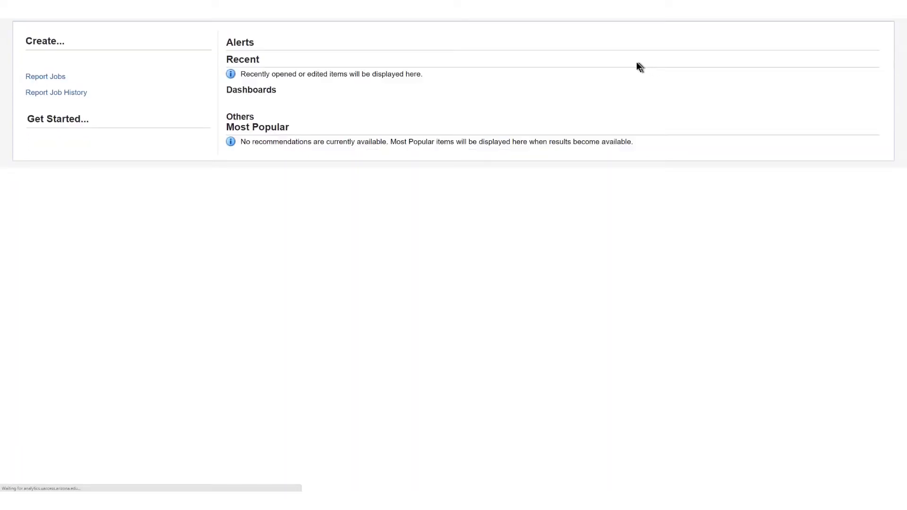
pyautogui.click(694, 57)
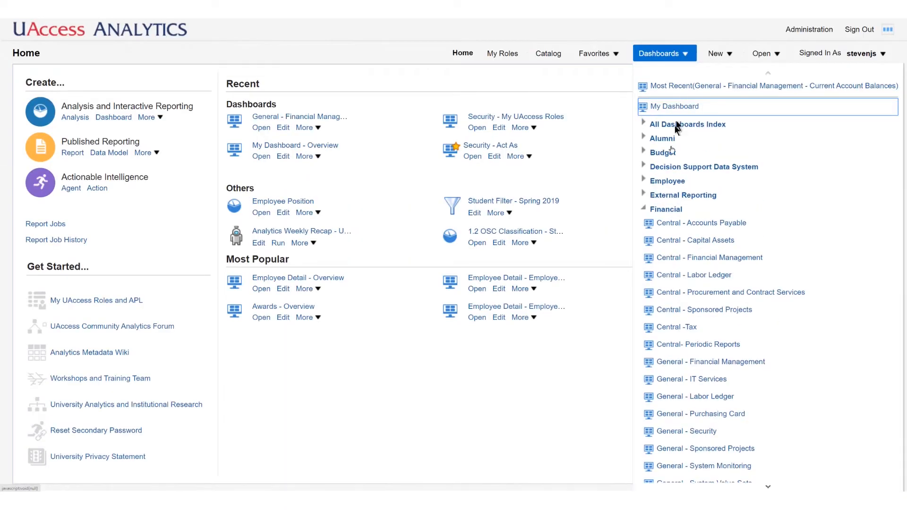
pyautogui.click(642, 209)
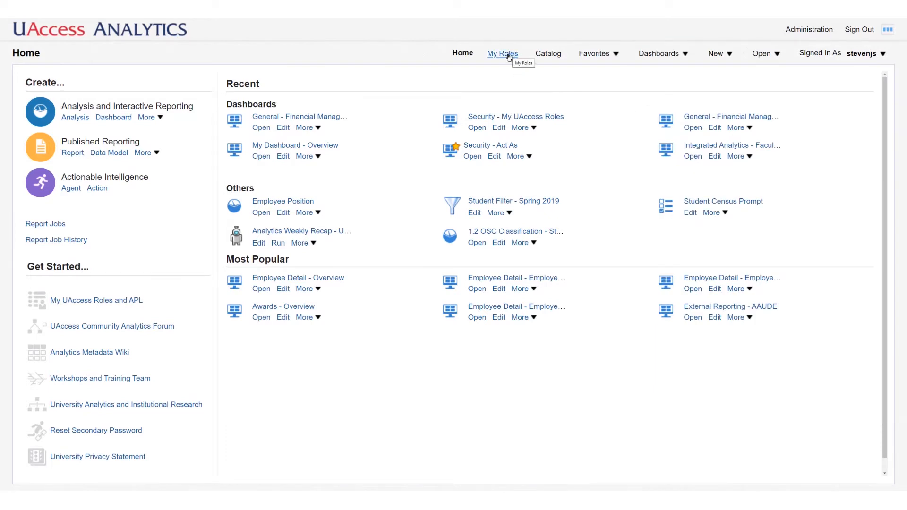
# View the list of available dashboards and the kinds of objects that can be newly created from the home page.
pyautogui.click(684, 54)
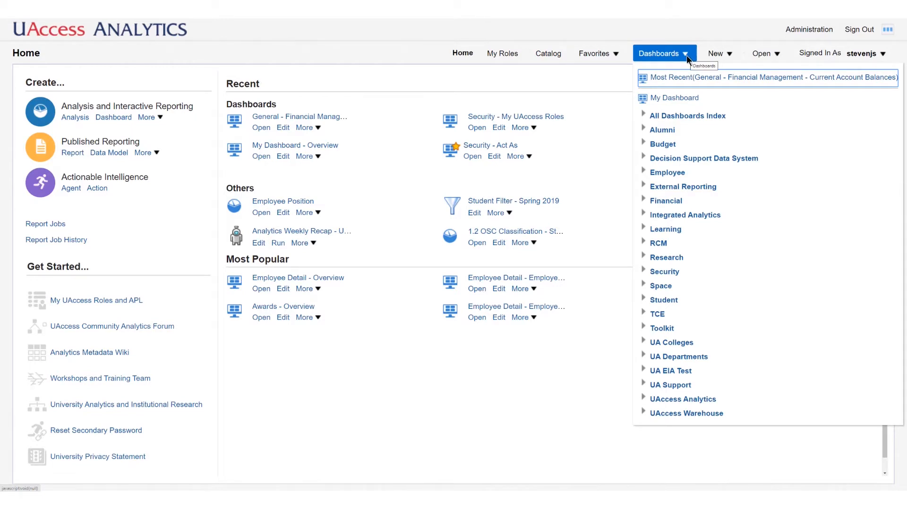
pyautogui.click(686, 56)
pyautogui.click(685, 57)
pyautogui.click(724, 53)
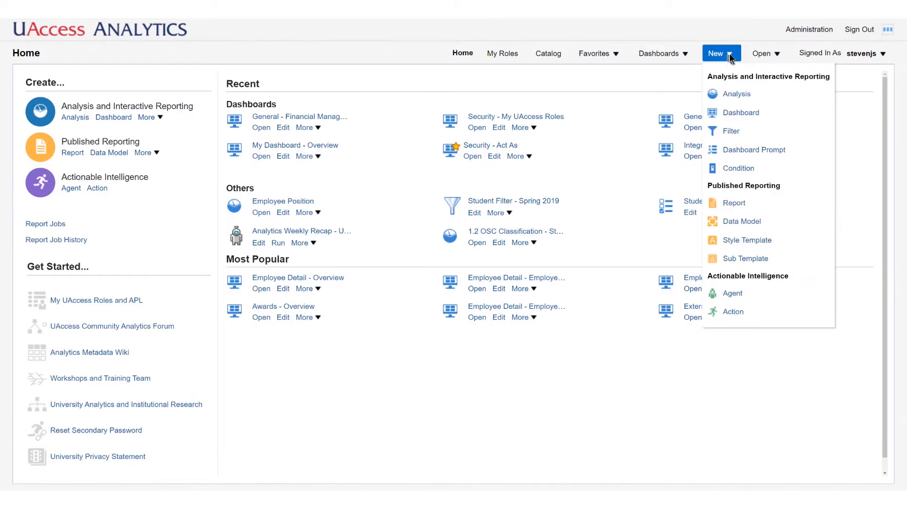
pyautogui.click(730, 56)
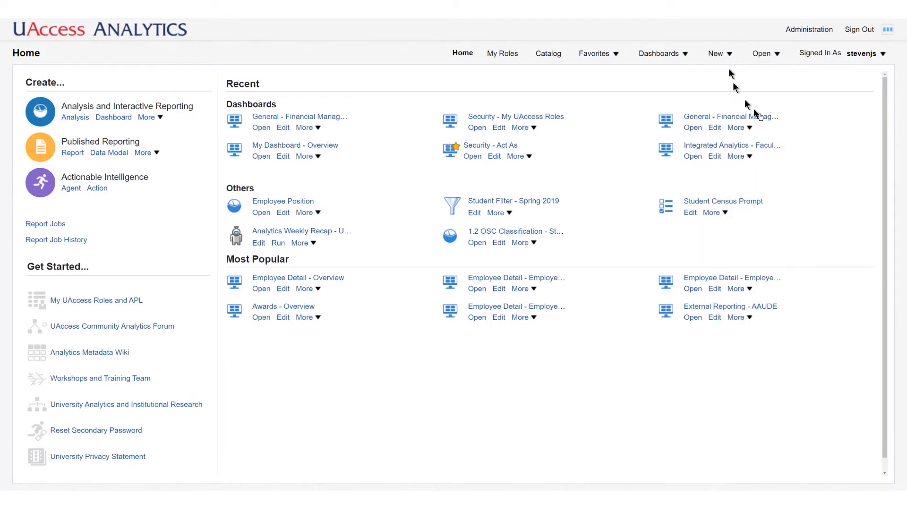
pyautogui.click(735, 56)
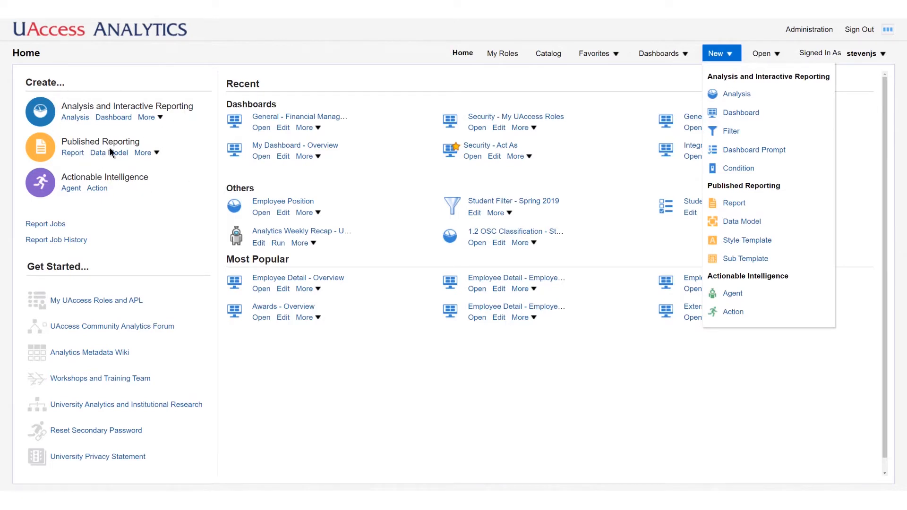
pyautogui.click(591, 75)
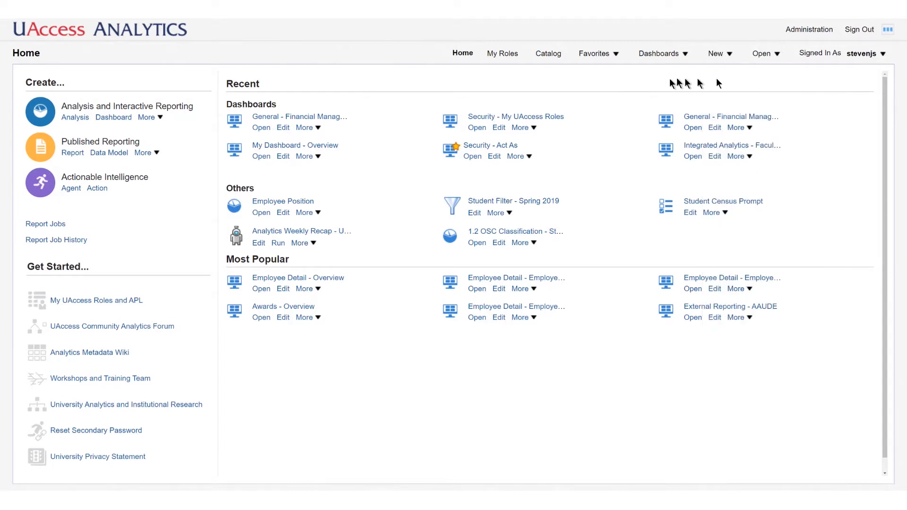
# Open the recently used General - Financial Management dashboard and Employee Position analysis, and return to the home page.
pyautogui.click(778, 54)
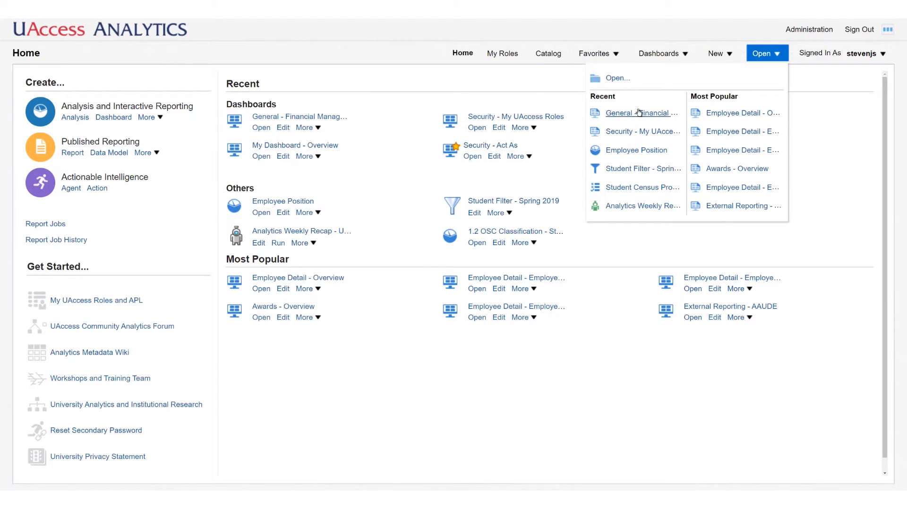
pyautogui.moveTo(638, 118)
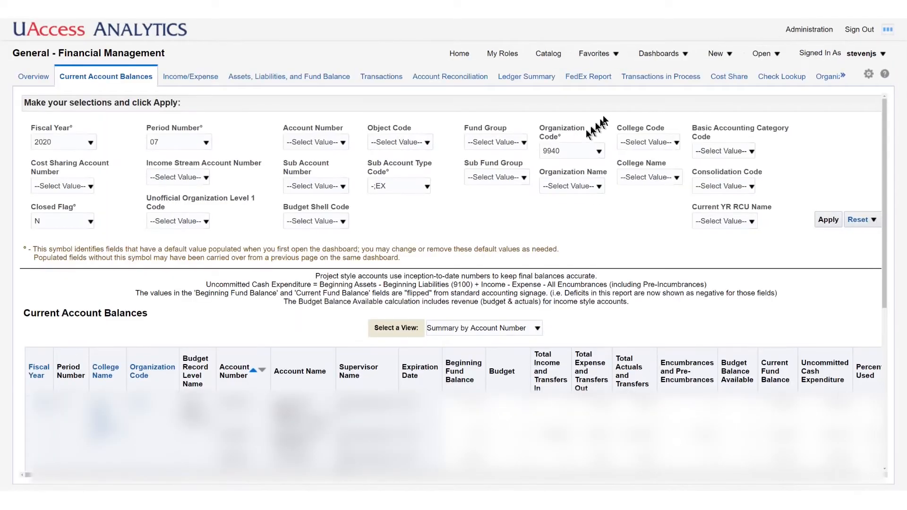
pyautogui.click(774, 56)
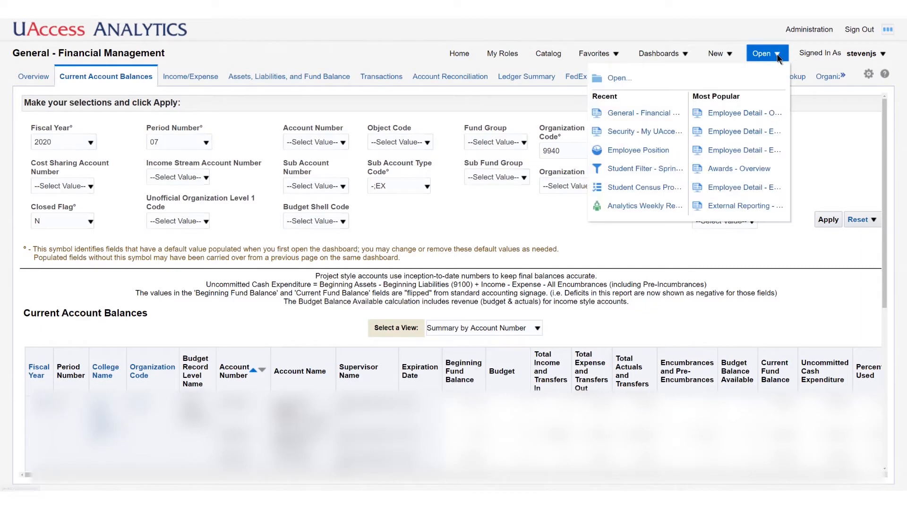
pyautogui.click(634, 151)
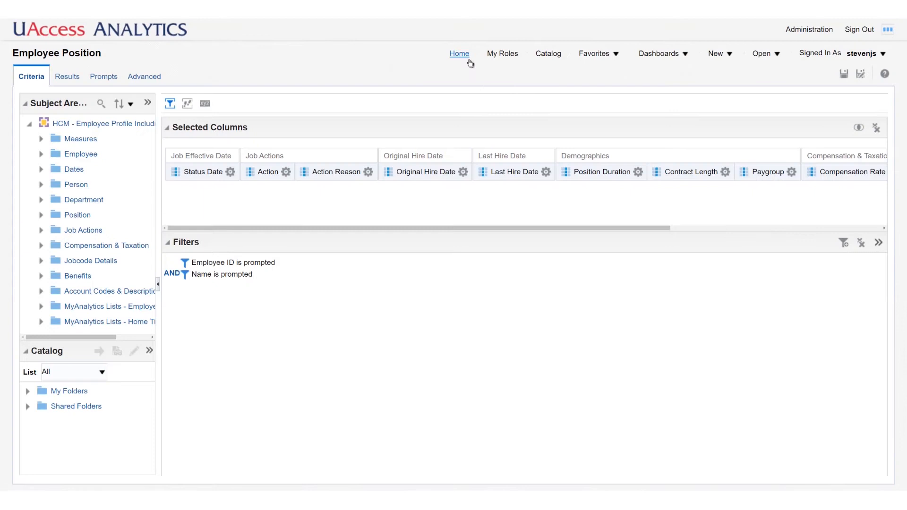
pyautogui.click(462, 57)
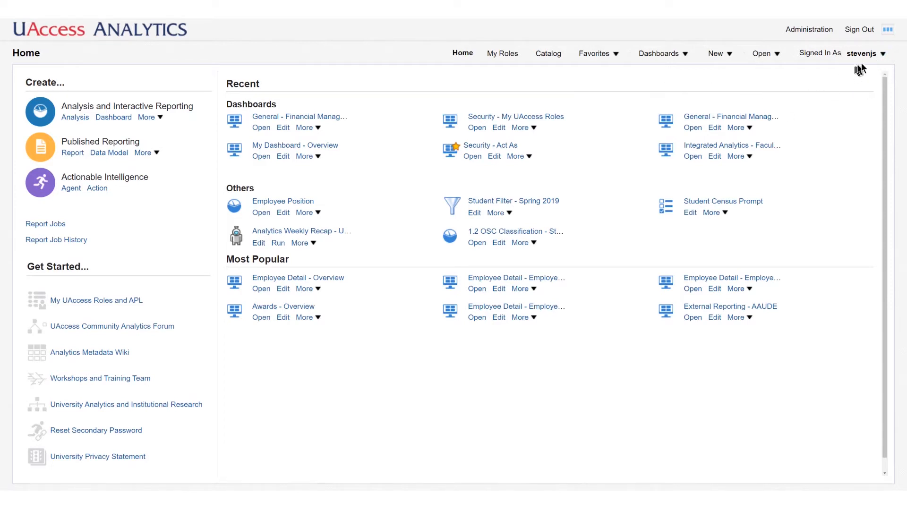
# In the account preferences, choose Financial : General - Financial Management as the starting page and close without saving.
pyautogui.click(883, 55)
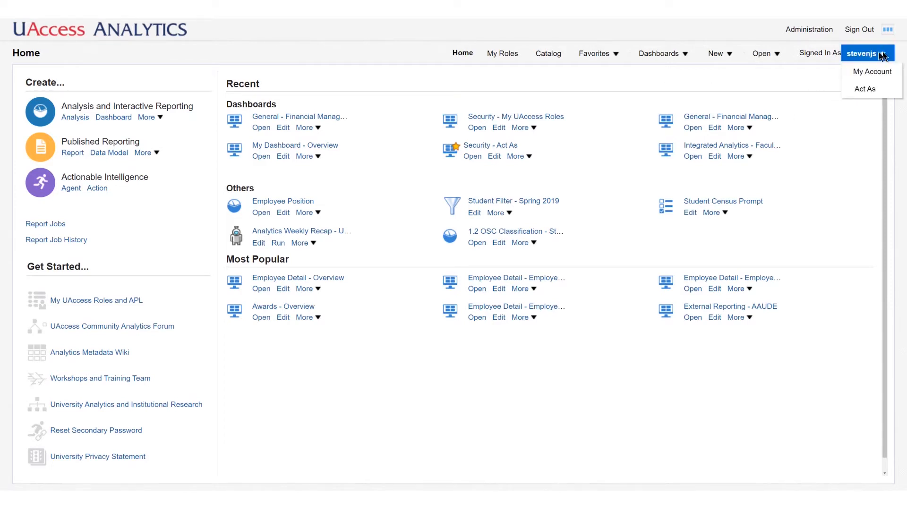
pyautogui.click(862, 73)
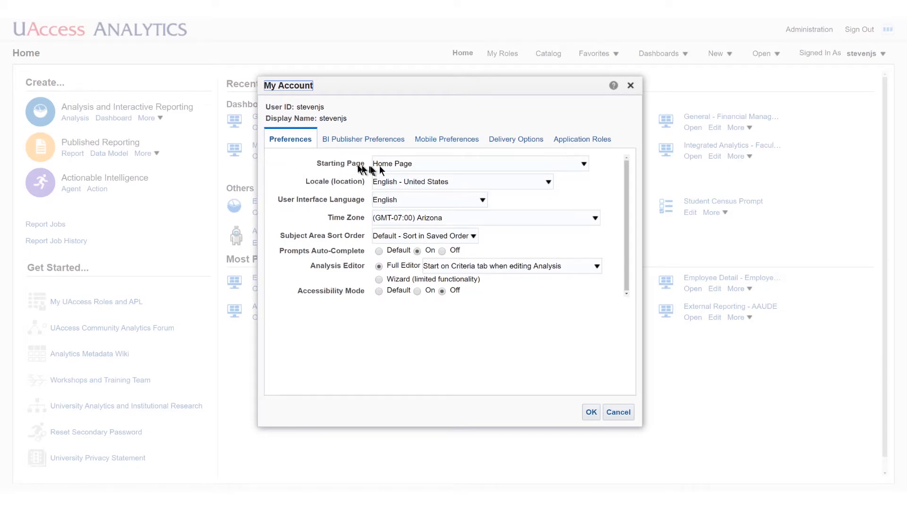
pyautogui.click(585, 165)
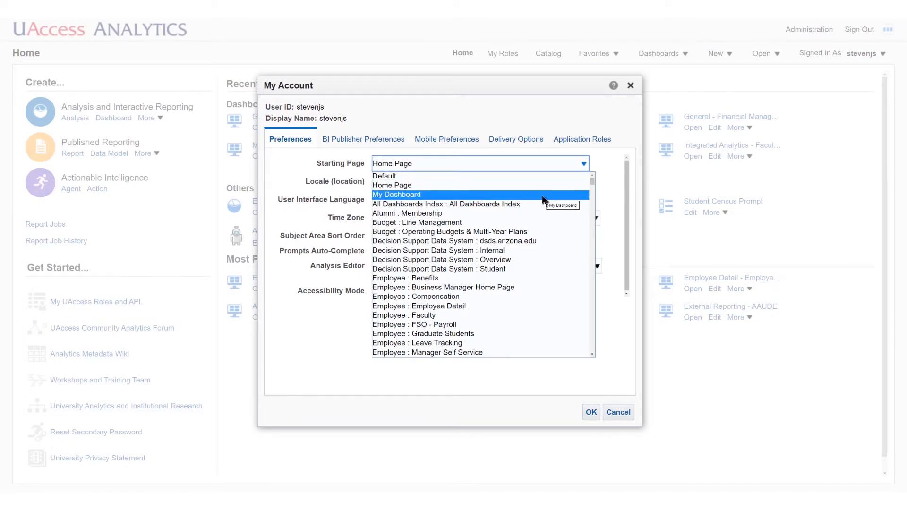
pyautogui.scroll(-5, 546, 227)
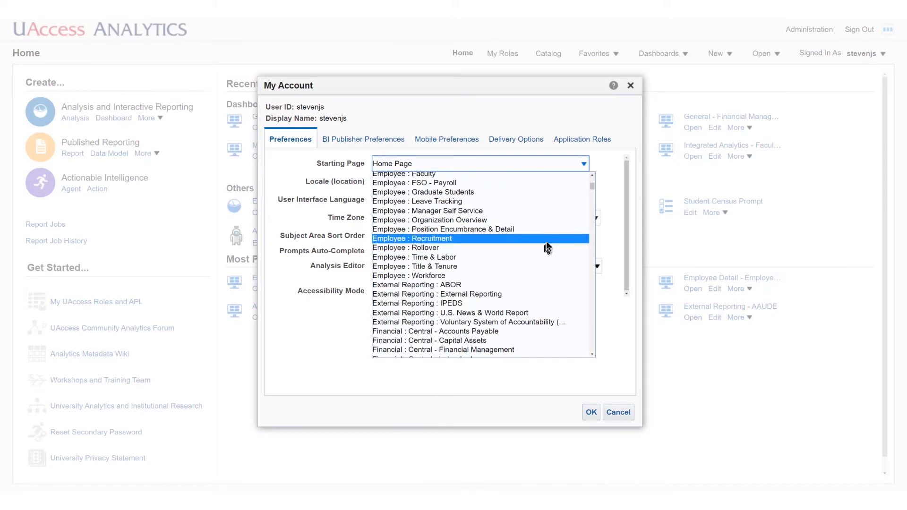
pyautogui.scroll(3, 547, 238)
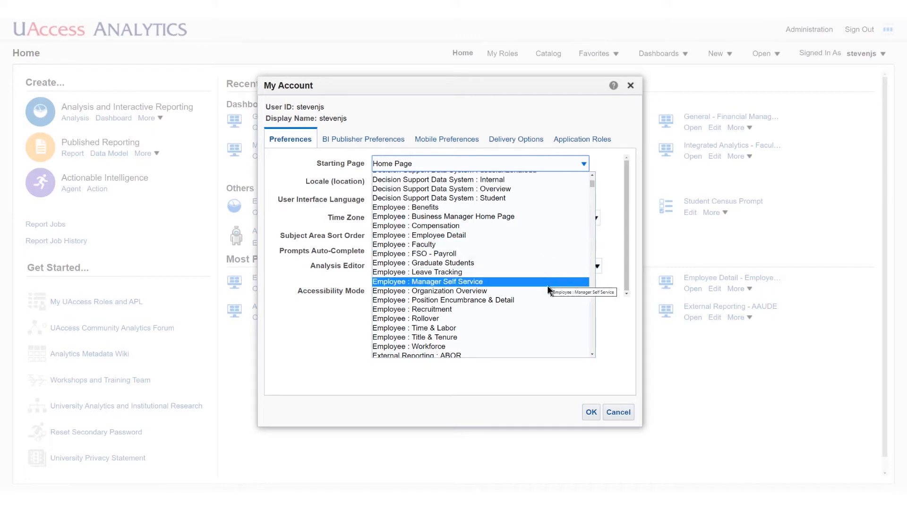
pyautogui.scroll(-12, 531, 261)
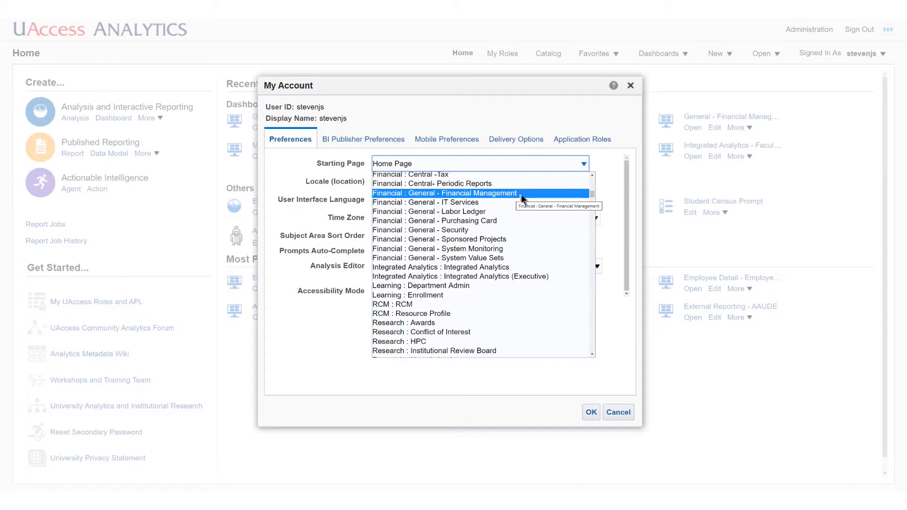
pyautogui.click(520, 194)
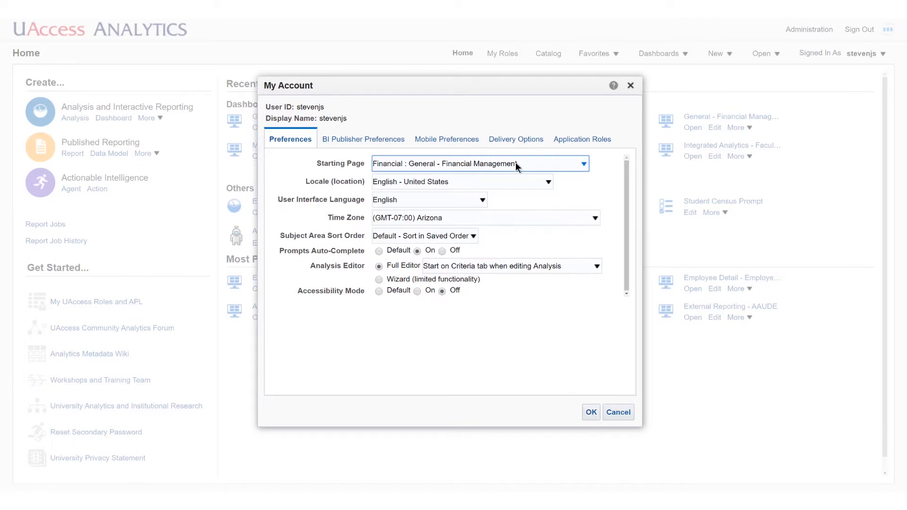
pyautogui.click(585, 164)
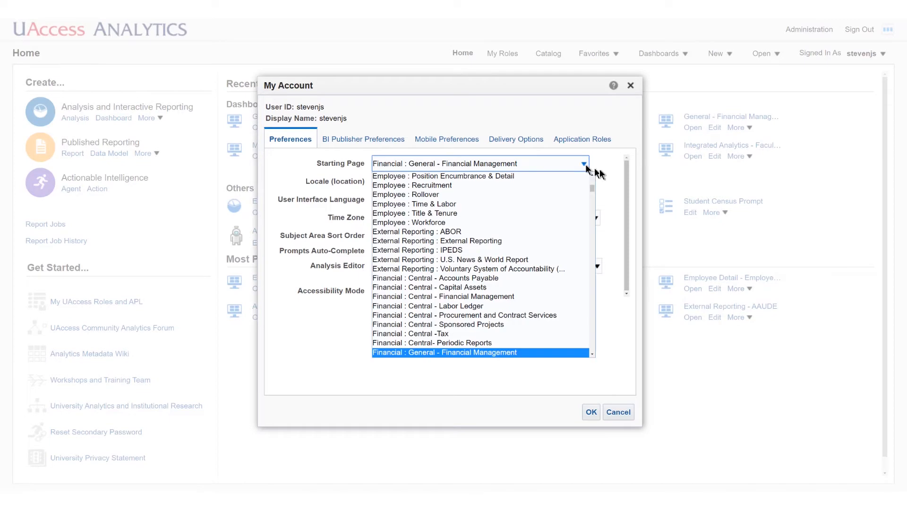
pyautogui.click(585, 165)
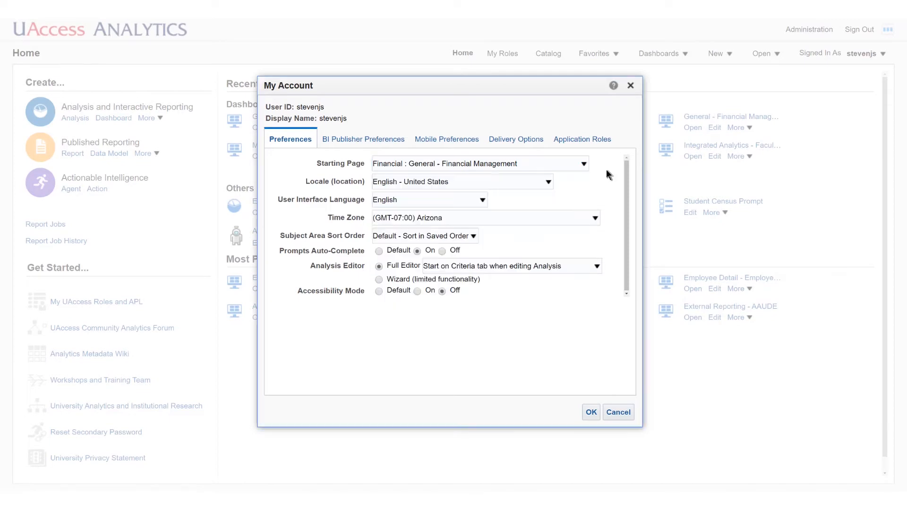
pyautogui.click(619, 412)
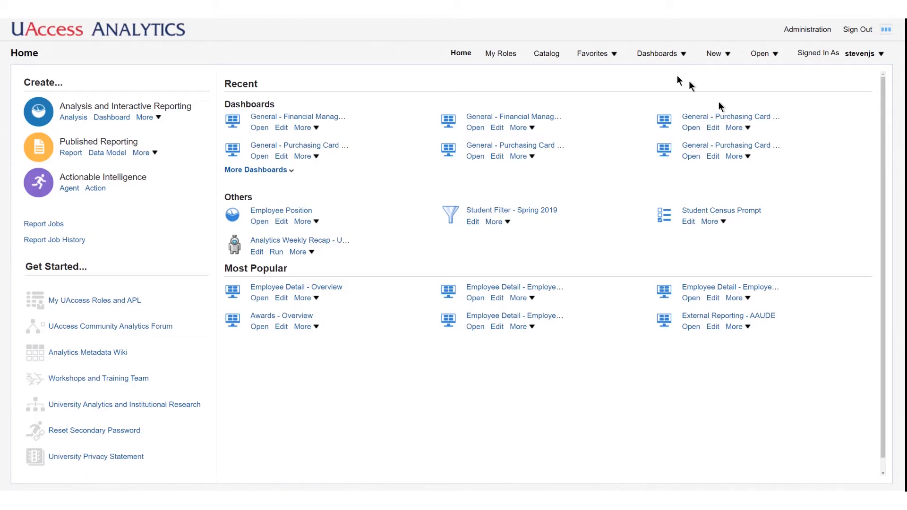
# Open the General - Financial Management dashboard from the Financial group of the dashboards list.
pyautogui.click(685, 56)
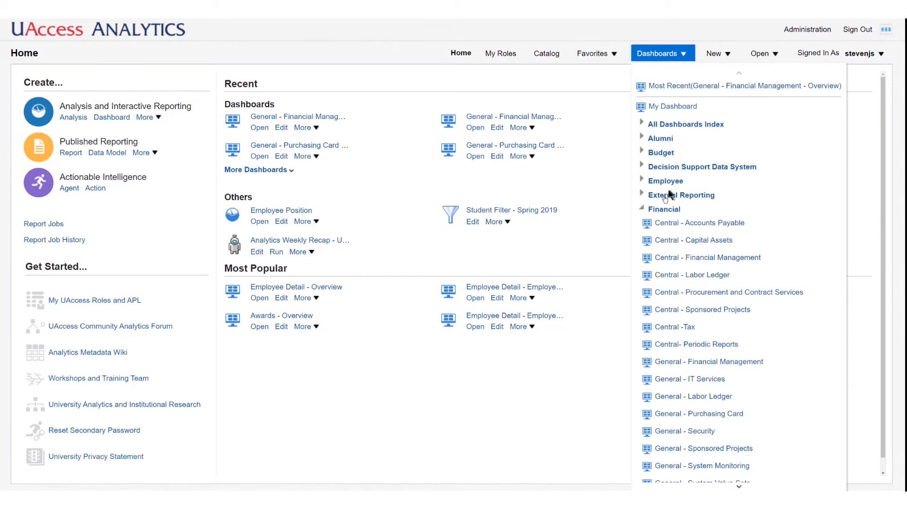
pyautogui.click(667, 211)
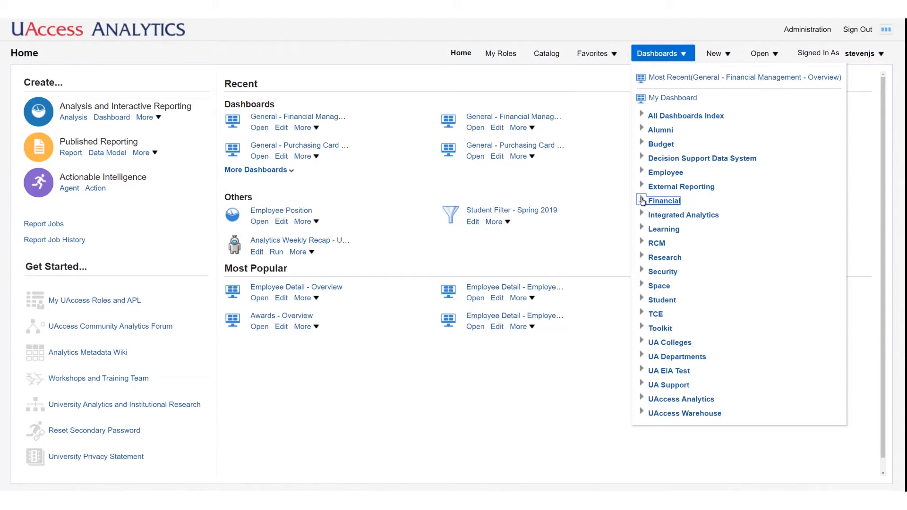
pyautogui.click(642, 200)
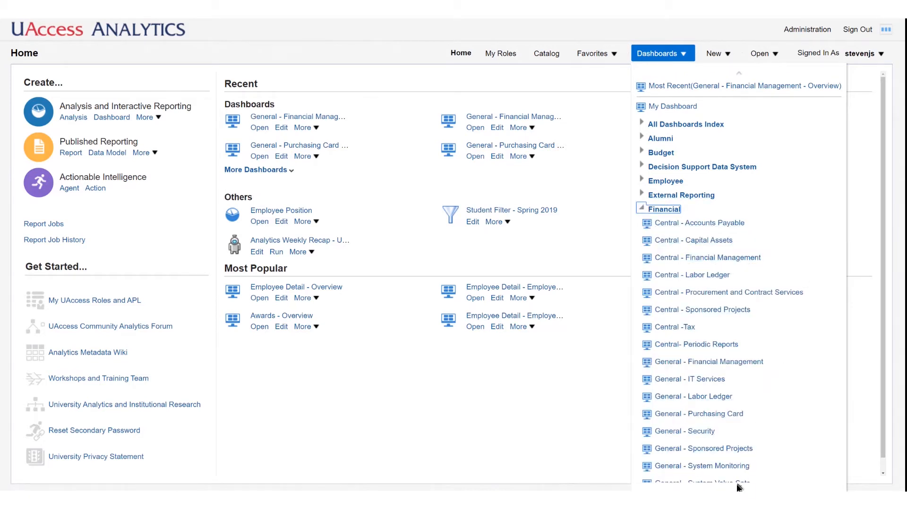
pyautogui.moveTo(738, 486)
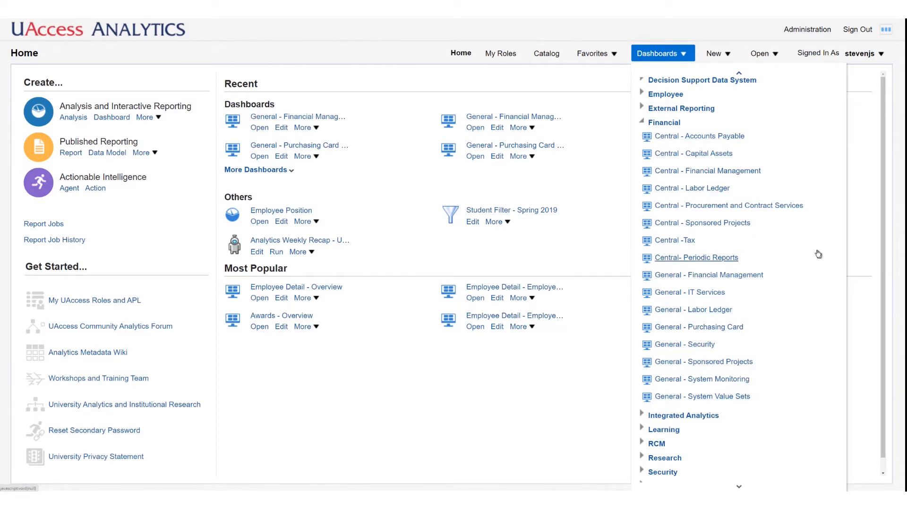
pyautogui.click(698, 276)
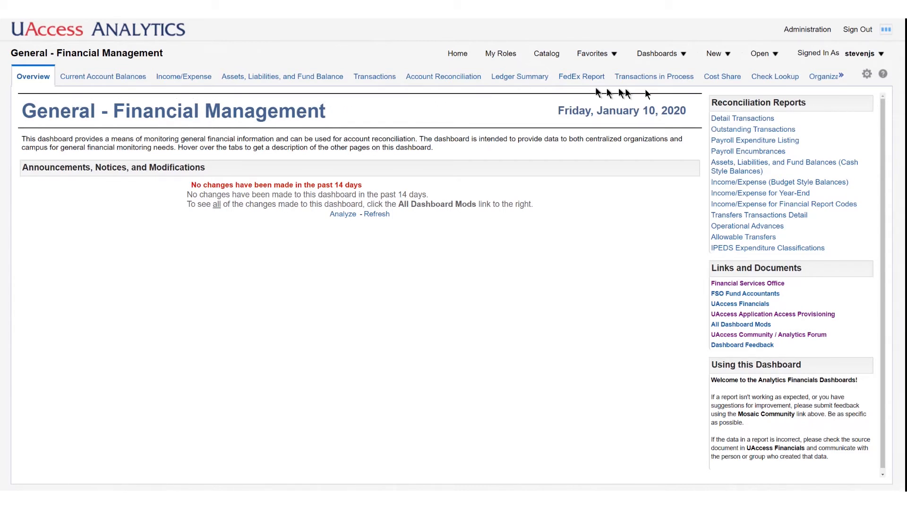
# View the dashboard's additional hidden pages and open its Current Account Balances page.
pyautogui.click(841, 74)
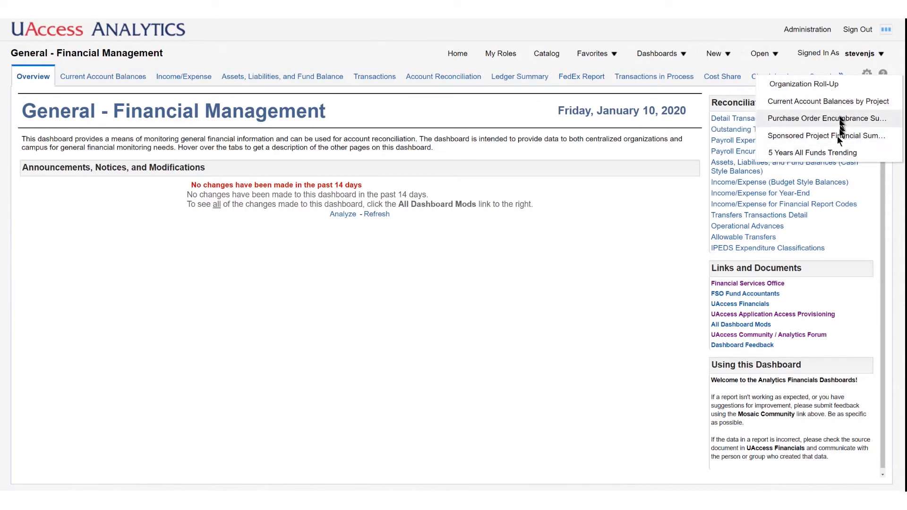
pyautogui.click(398, 95)
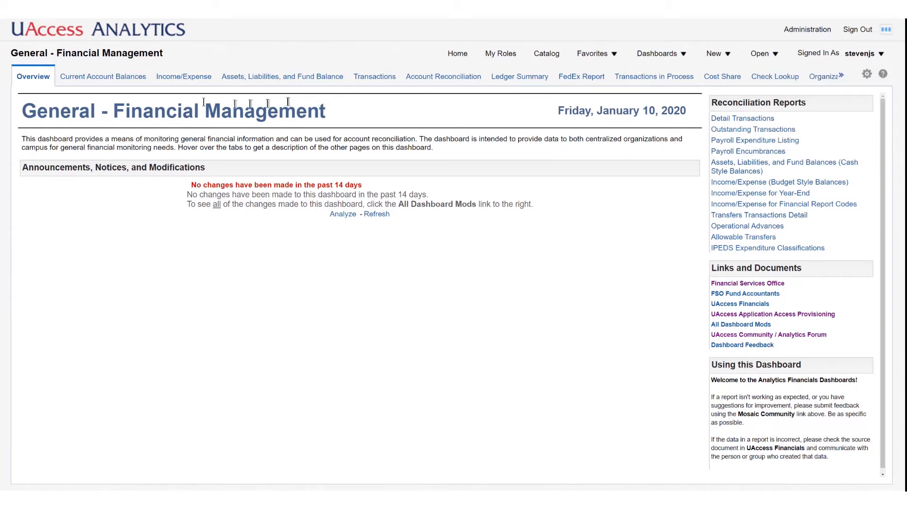
pyautogui.moveTo(110, 81)
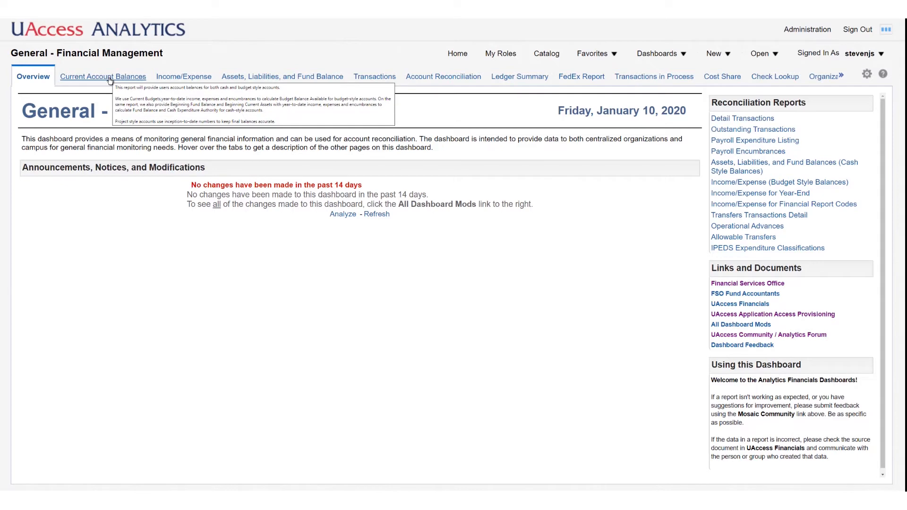
pyautogui.click(110, 79)
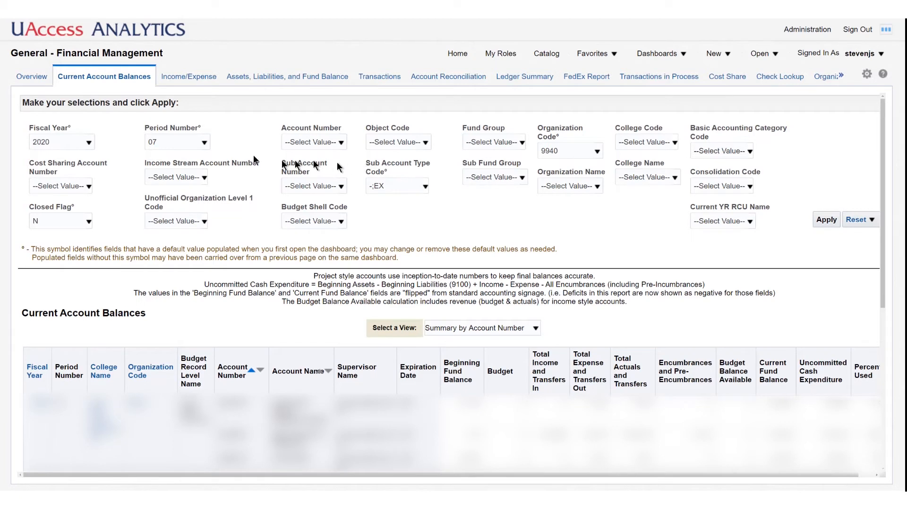
# Set the Period Number to 06, apply the selection, and review the Current Account Balances report down to the totals.
pyautogui.click(208, 143)
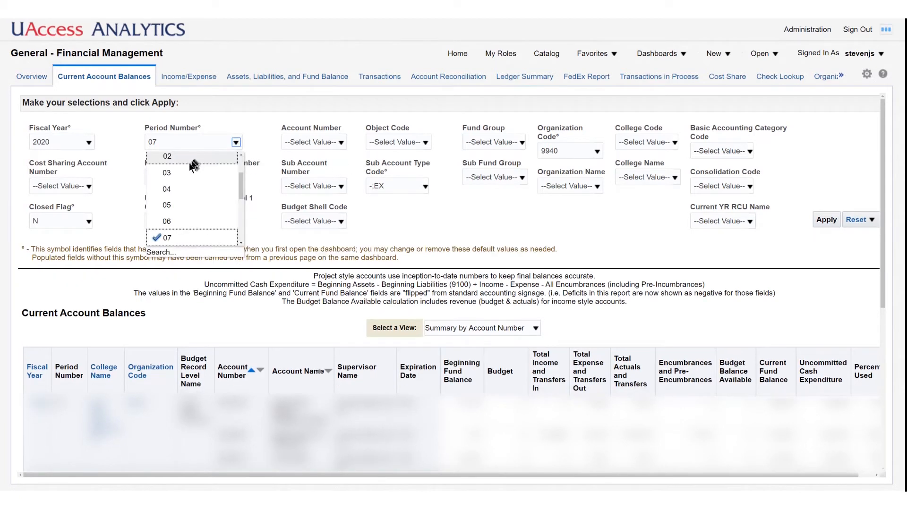
pyautogui.click(169, 222)
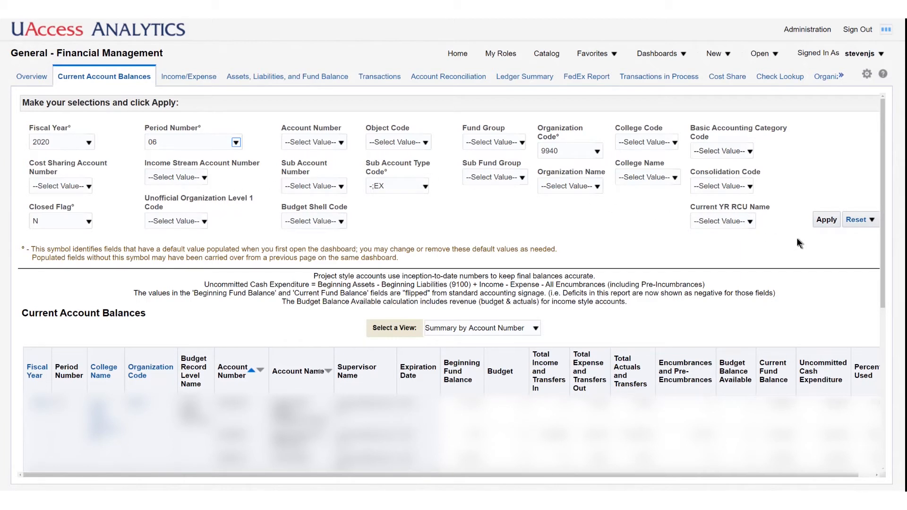
pyautogui.click(826, 220)
pyautogui.scroll(-2, 653, 279)
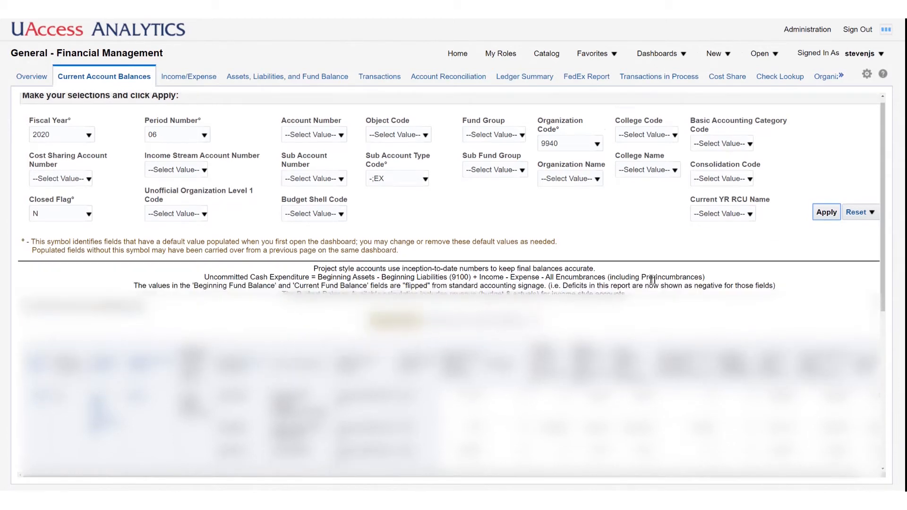
pyautogui.scroll(-4, 653, 279)
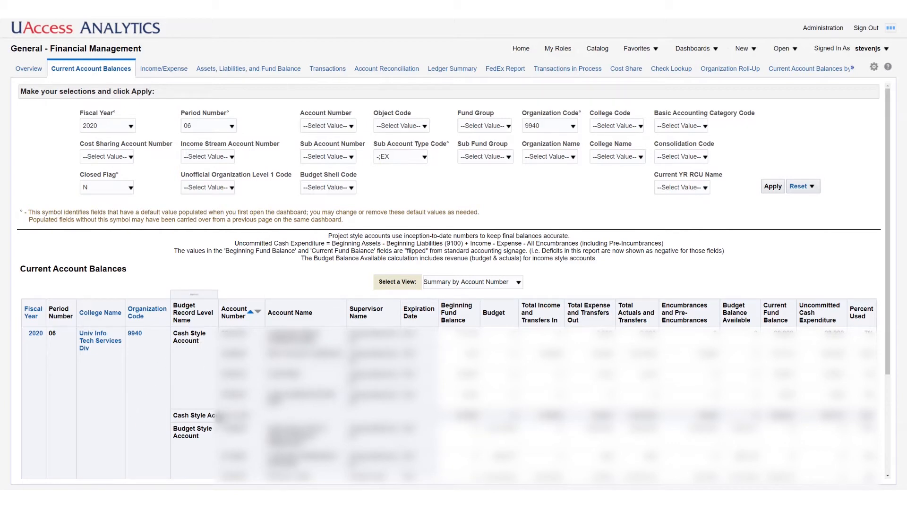
pyautogui.scroll(-1, 219, 415)
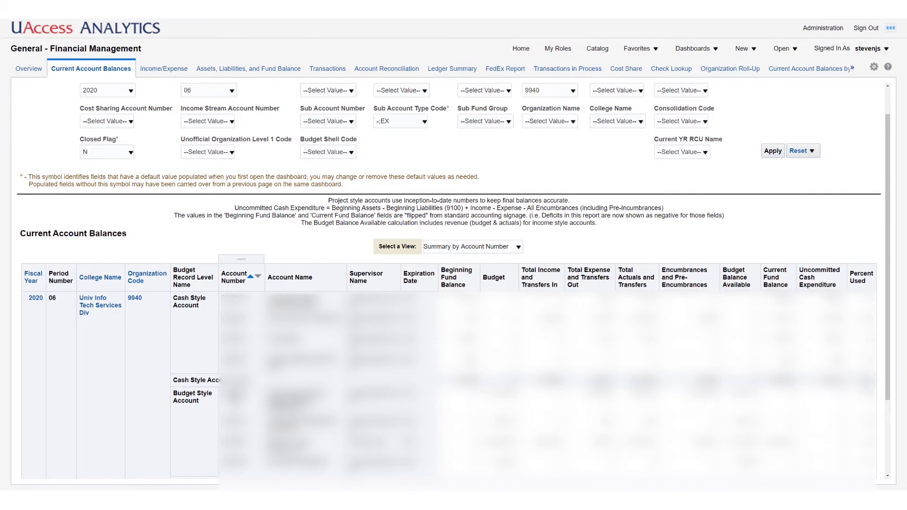
pyautogui.scroll(-3, 241, 283)
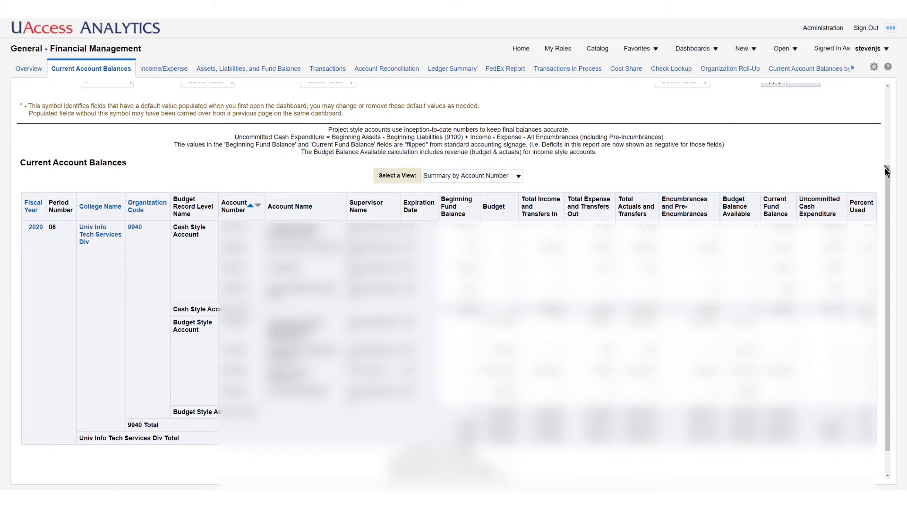
# Review the report's totals and applied-filter summary, and look over the list of available report views.
pyautogui.moveTo(888, 178); pyautogui.dragTo(890, 201)
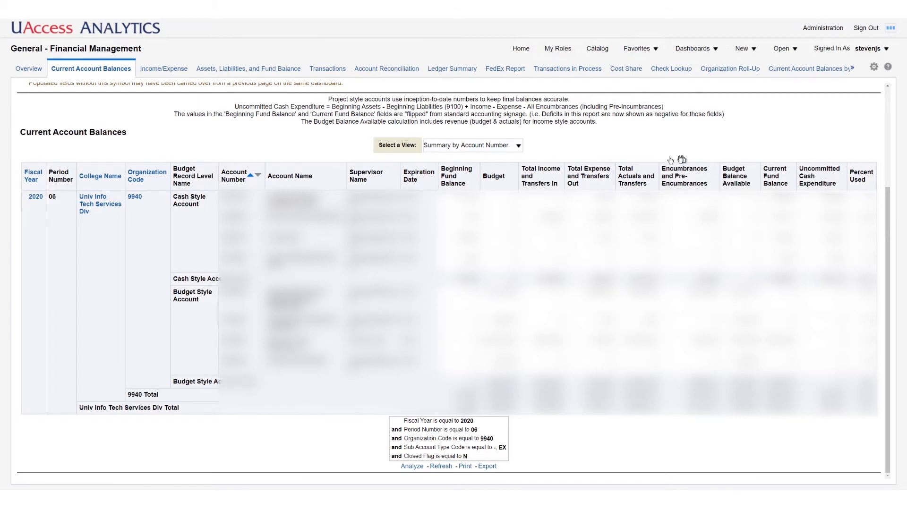
pyautogui.moveTo(305, 159)
pyautogui.click(518, 146)
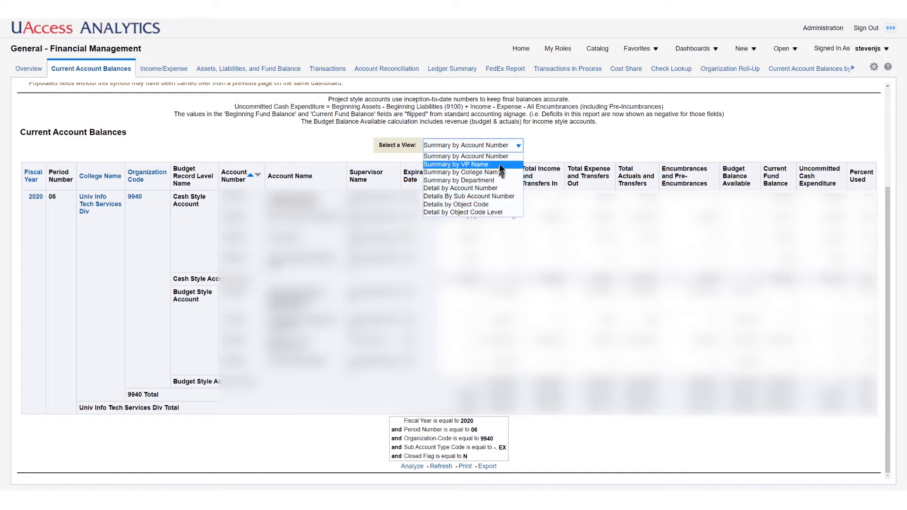
pyautogui.click(577, 137)
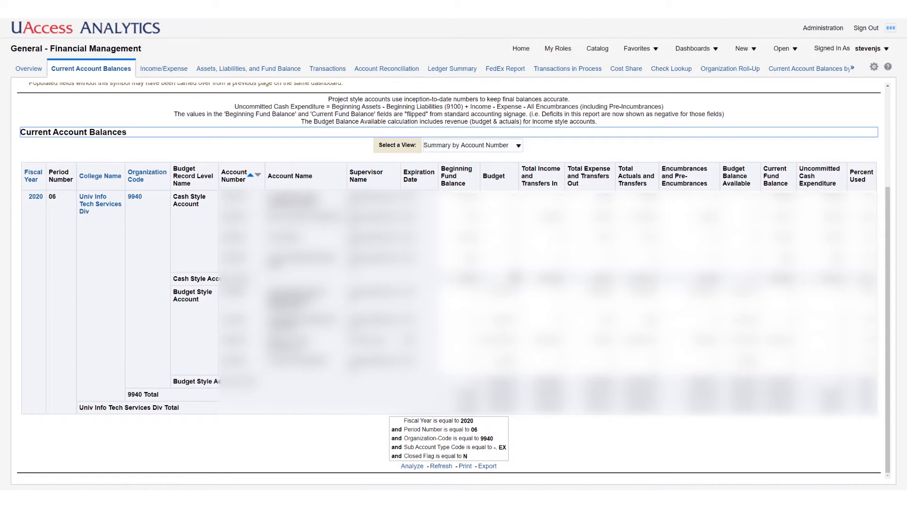
# View the report as Summary by College Name and Summary by VP Name, and return to Summary by Account Number.
pyautogui.click(519, 147)
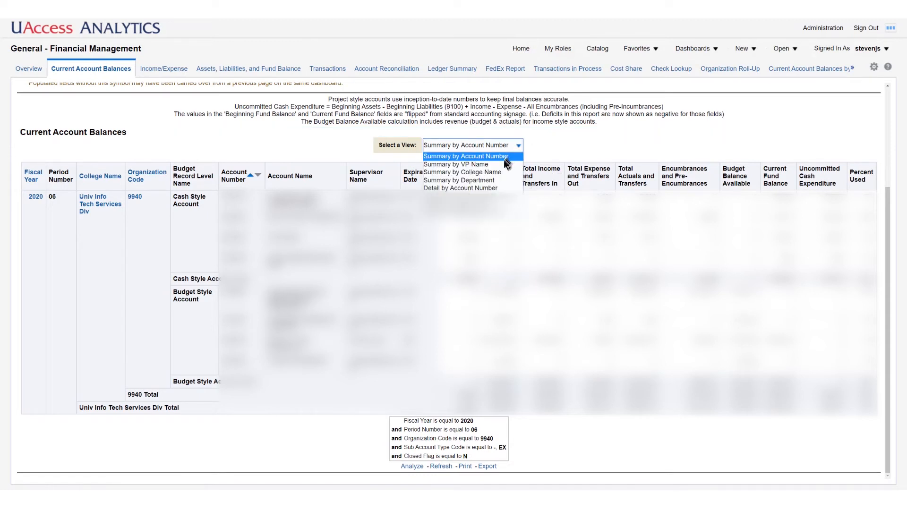
pyautogui.click(493, 173)
pyautogui.scroll(3, 492, 174)
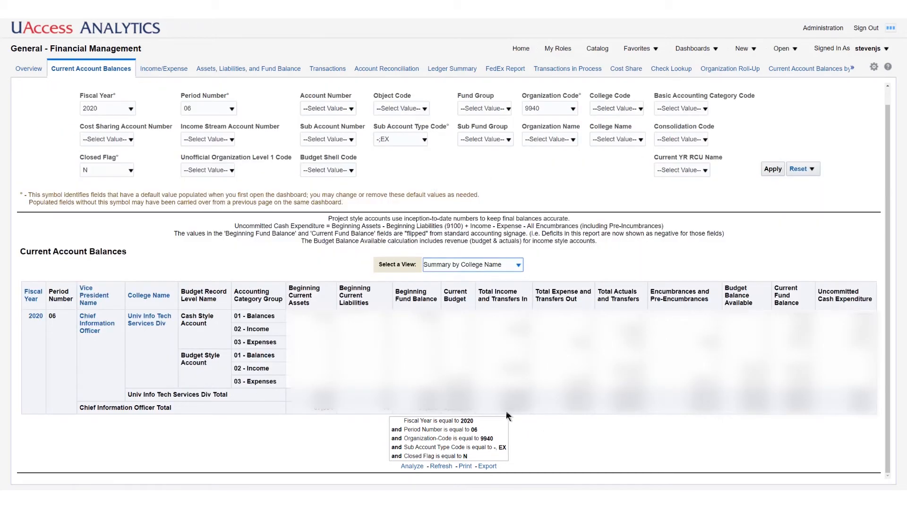
pyautogui.click(518, 266)
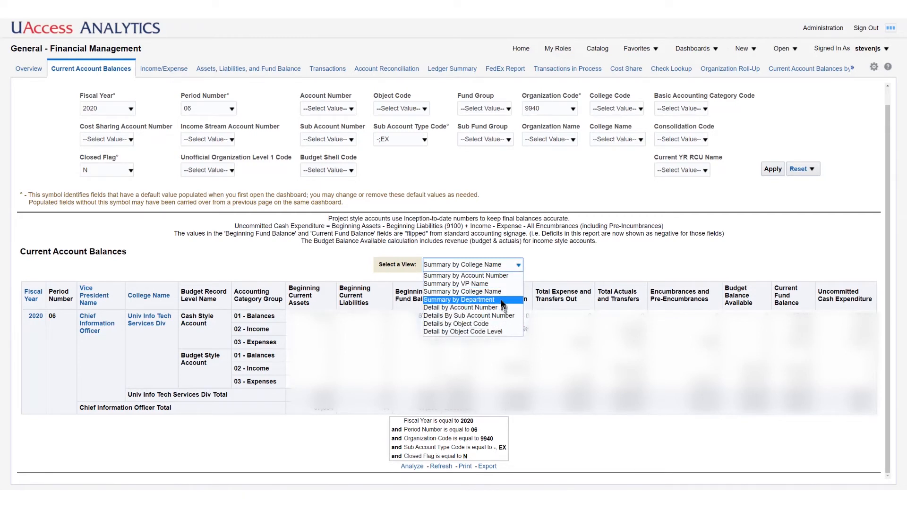
pyautogui.click(503, 283)
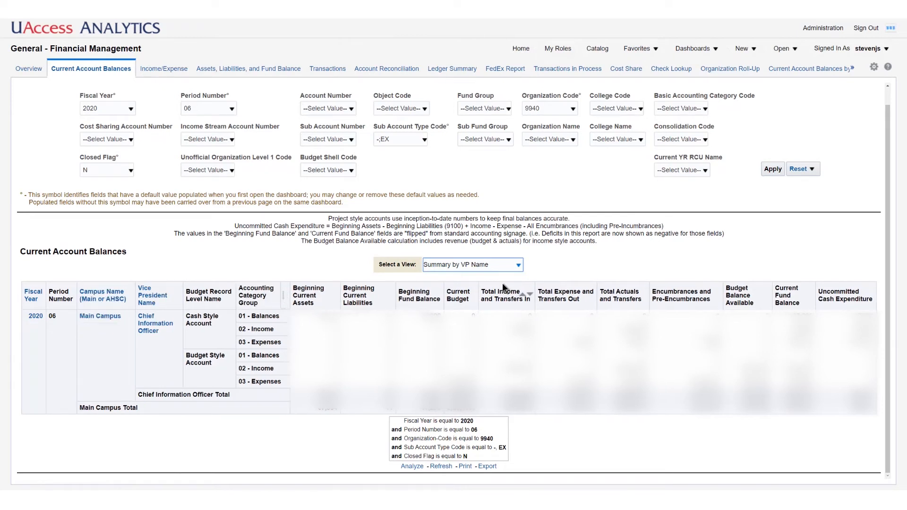
pyautogui.click(519, 267)
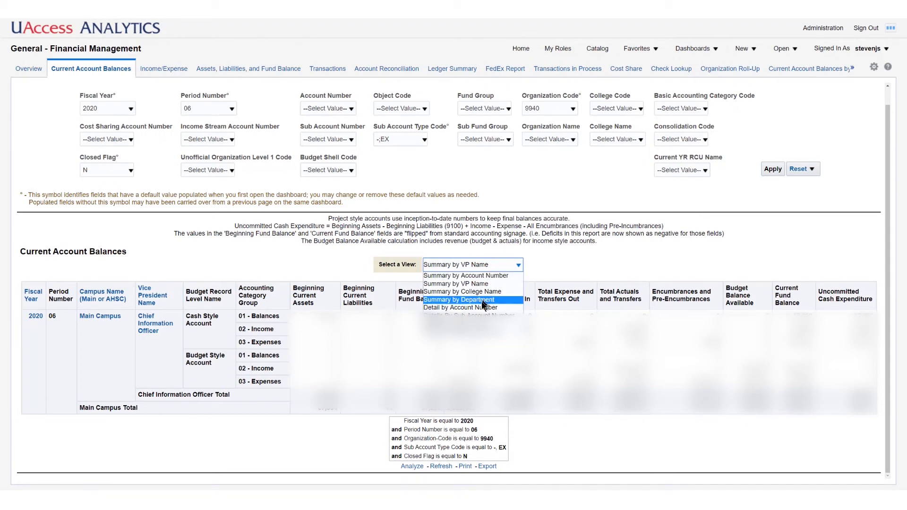
pyautogui.click(490, 276)
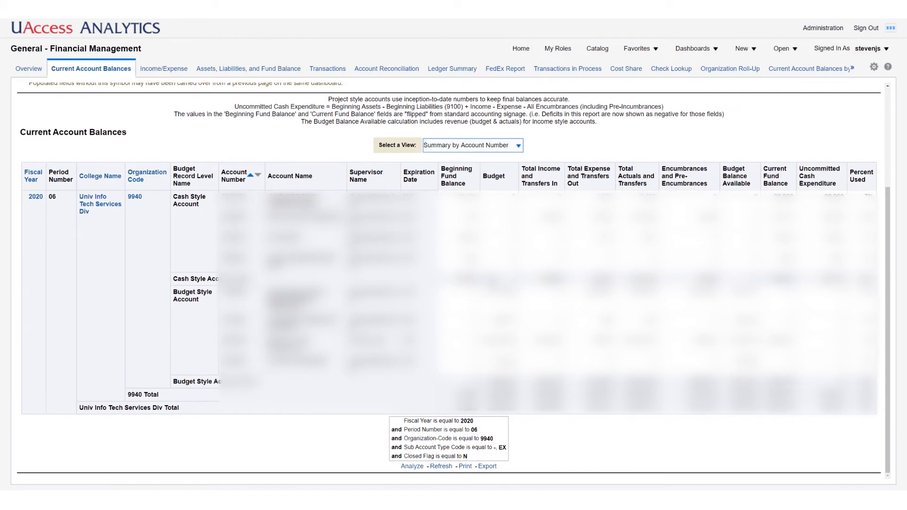
# Change the report view to Detail by Account Number and go to the next set of rows.
pyautogui.click(520, 146)
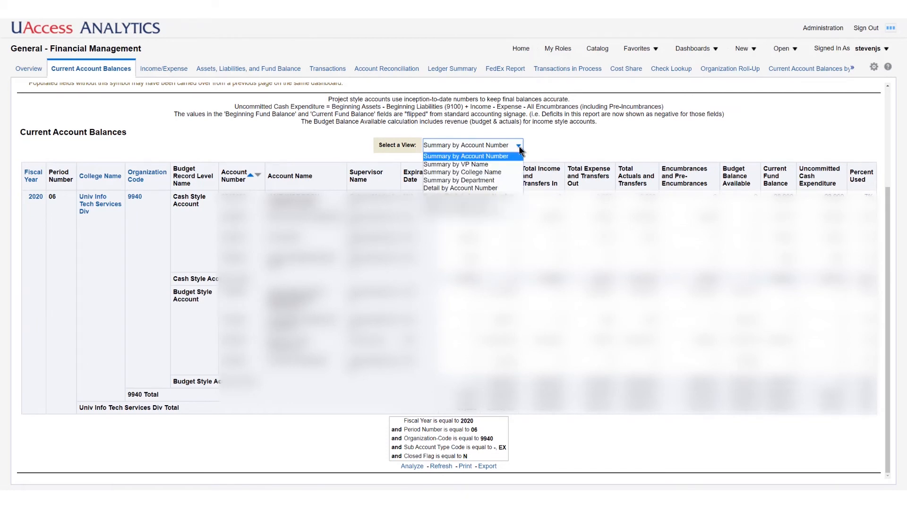
pyautogui.click(505, 188)
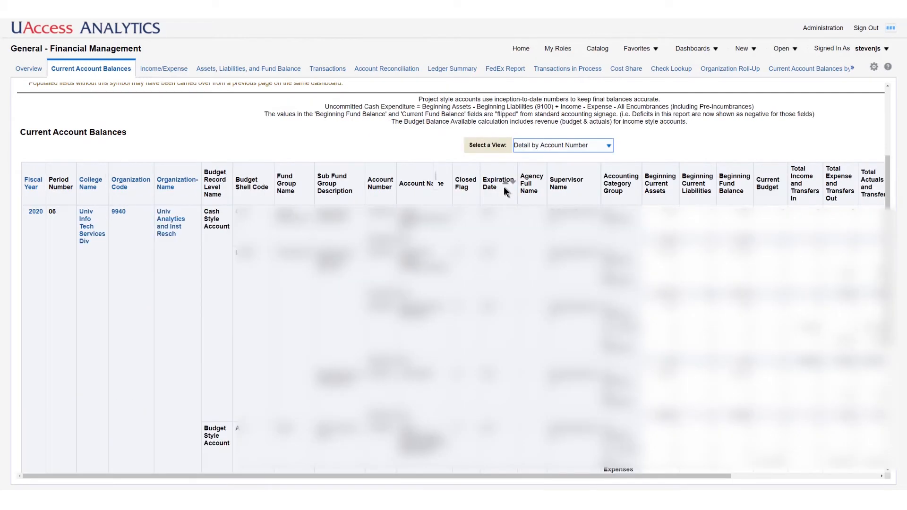
pyautogui.scroll(-5, 455, 278)
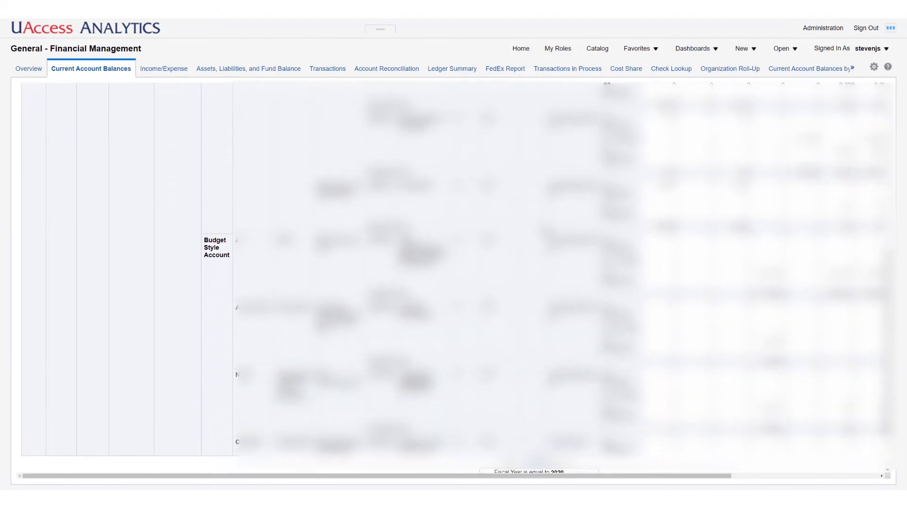
pyautogui.moveTo(625, 478); pyautogui.dragTo(594, 491)
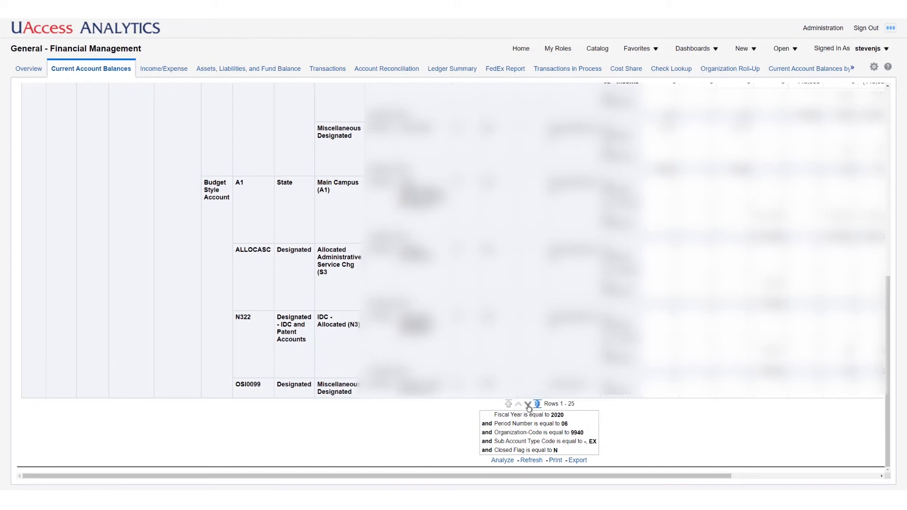
pyautogui.click(528, 405)
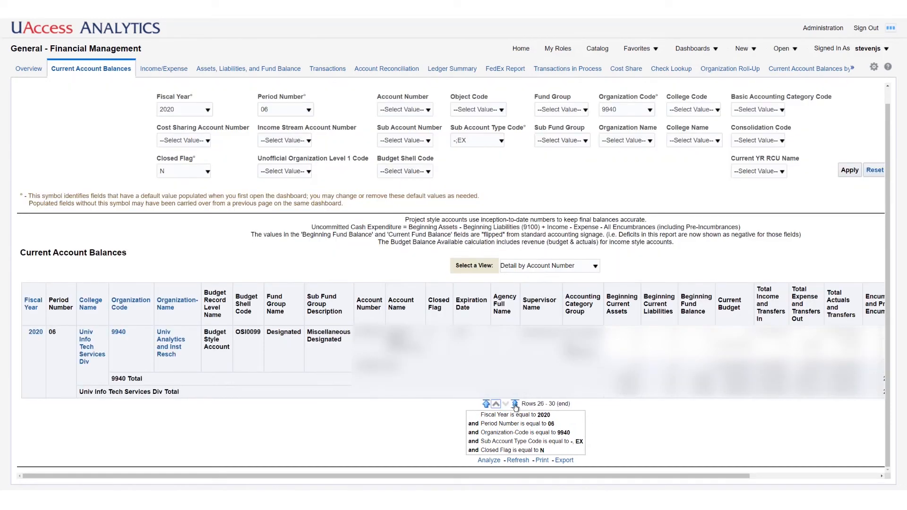
# Display all rows of the detail report at once and examine it from the column headings down to the totals.
pyautogui.click(515, 404)
pyautogui.scroll(8, 529, 407)
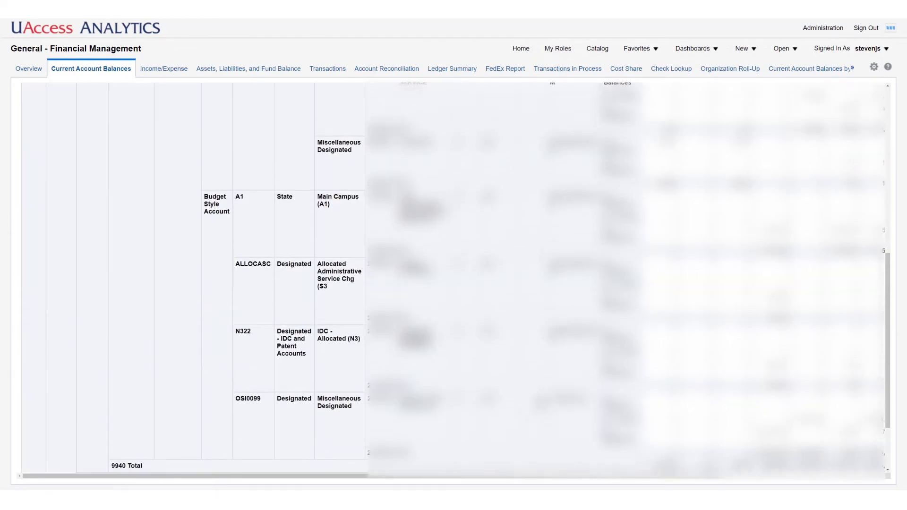
pyautogui.scroll(-8, 529, 406)
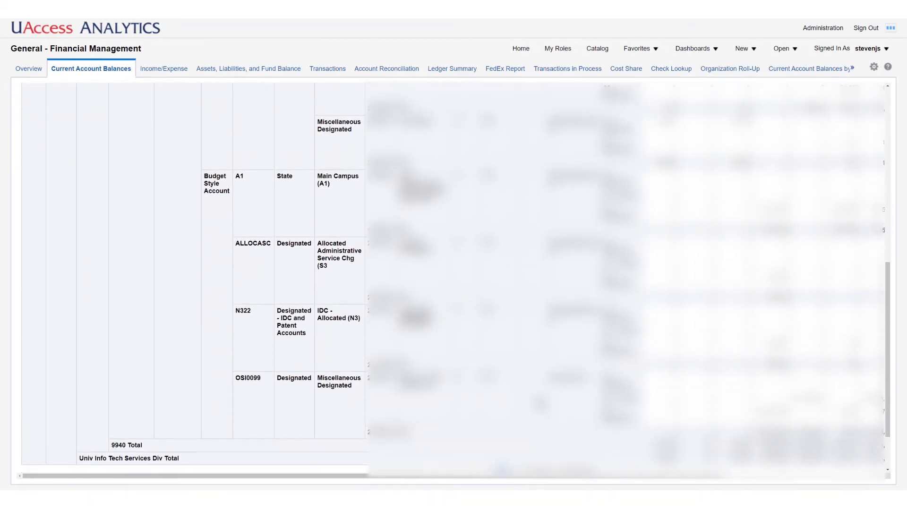
pyautogui.scroll(6, 501, 279)
pyautogui.scroll(2, 501, 279)
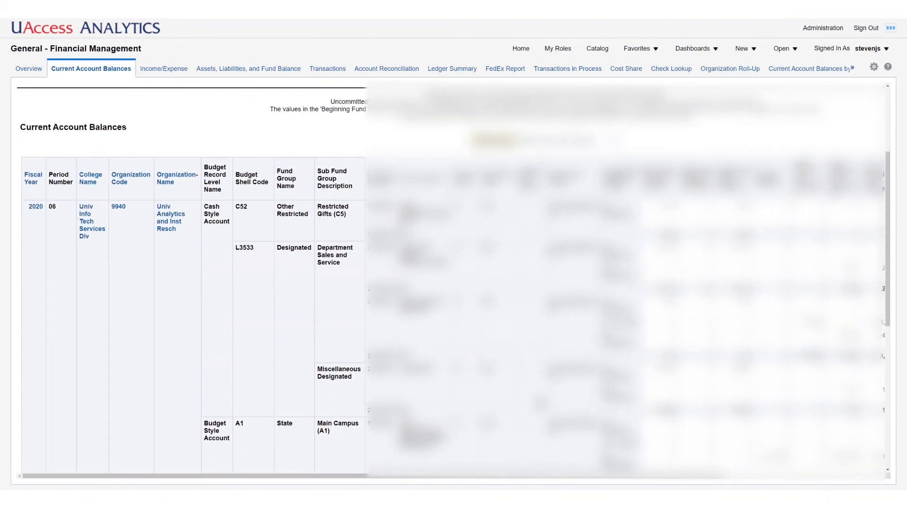
pyautogui.scroll(-7, 501, 278)
pyautogui.scroll(-2, 501, 278)
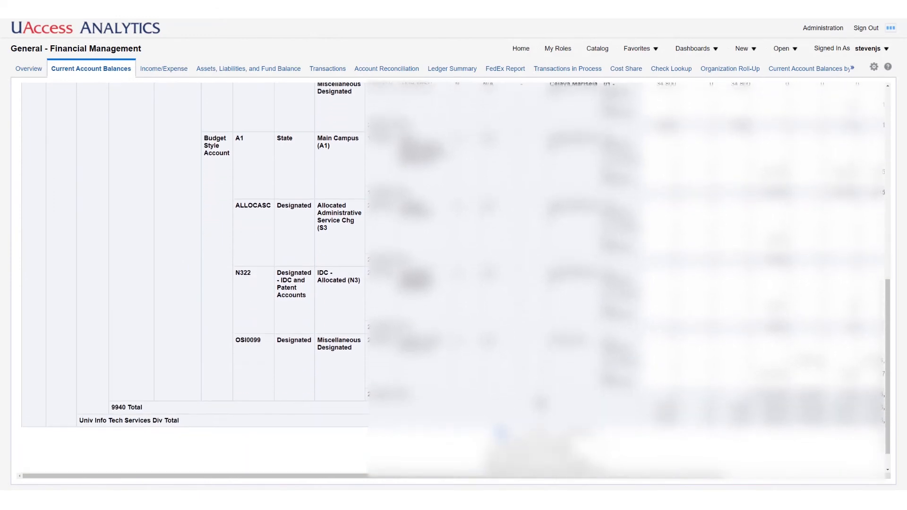
pyautogui.scroll(3, 501, 278)
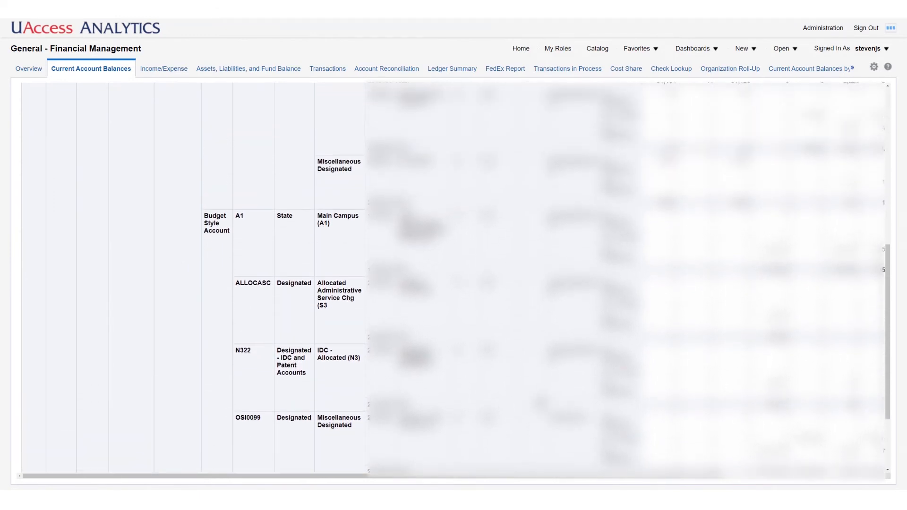
pyautogui.scroll(2, 500, 278)
pyautogui.moveTo(661, 478); pyautogui.dragTo(551, 486)
pyautogui.scroll(5, 453, 279)
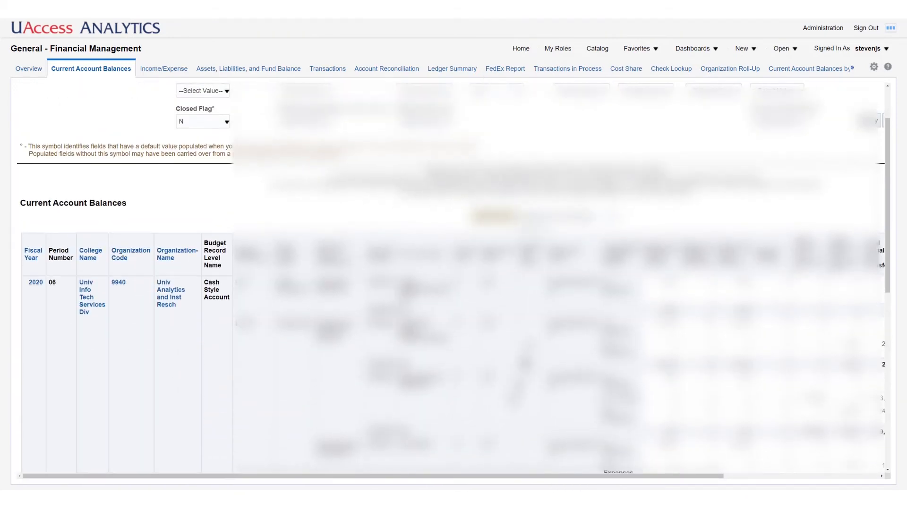
# Return the report view to Summary by Account Number and check its filter summary against the selection fields above.
pyautogui.click(614, 216)
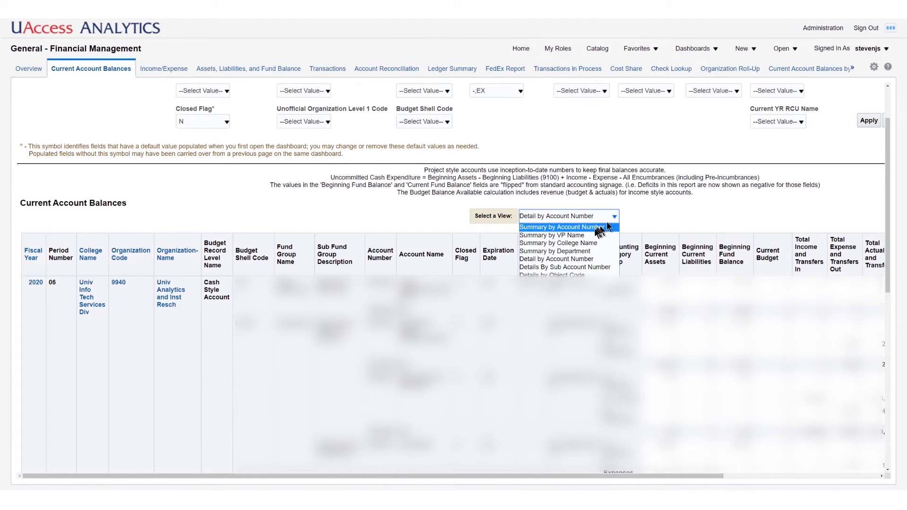
pyautogui.click(597, 227)
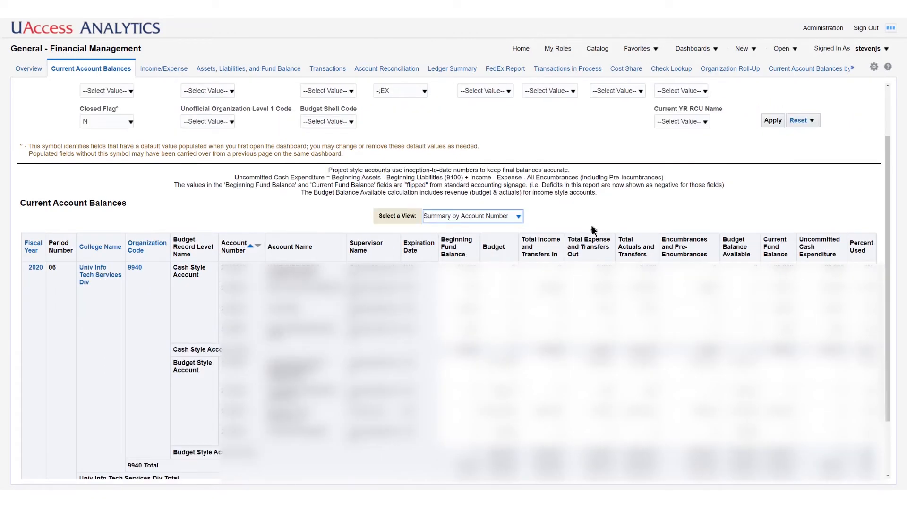
pyautogui.scroll(-3, 594, 231)
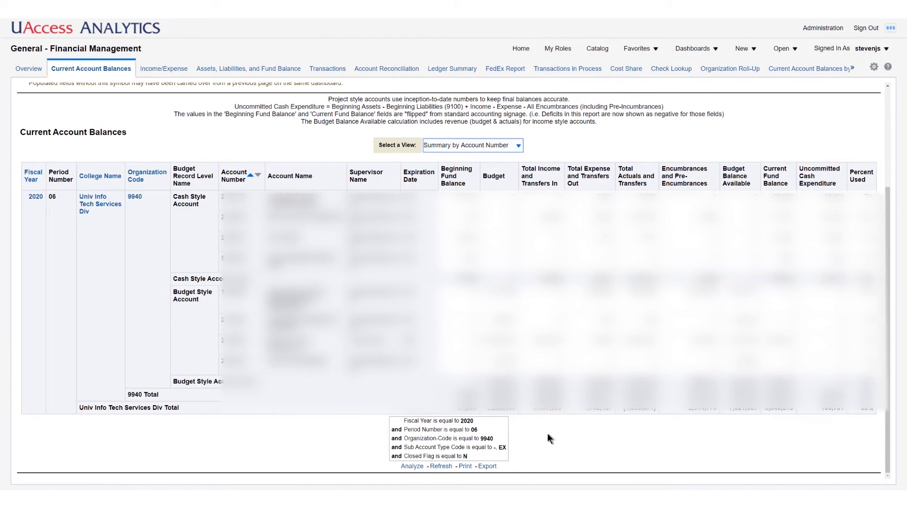
pyautogui.scroll(5, 548, 435)
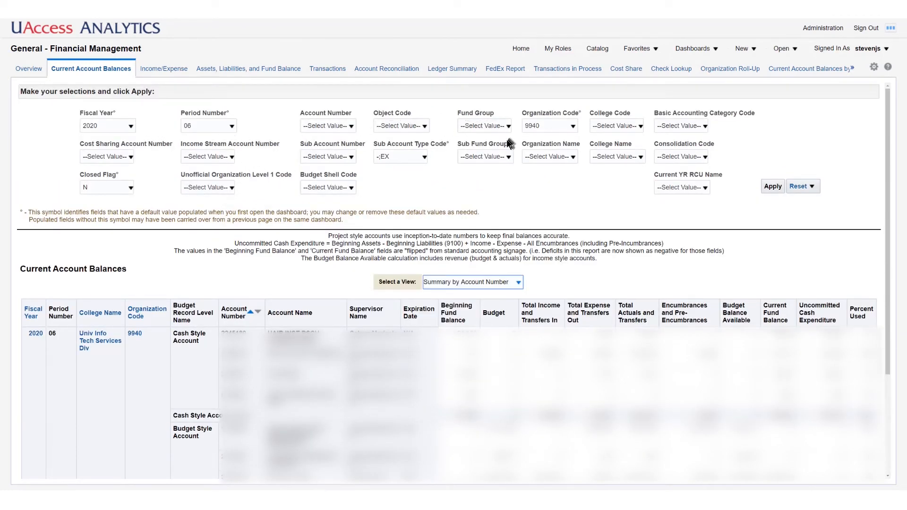
# Sort the report by Account Number in descending order and return it to ascending order.
pyautogui.scroll(-3, 502, 313)
pyautogui.scroll(-1, 503, 339)
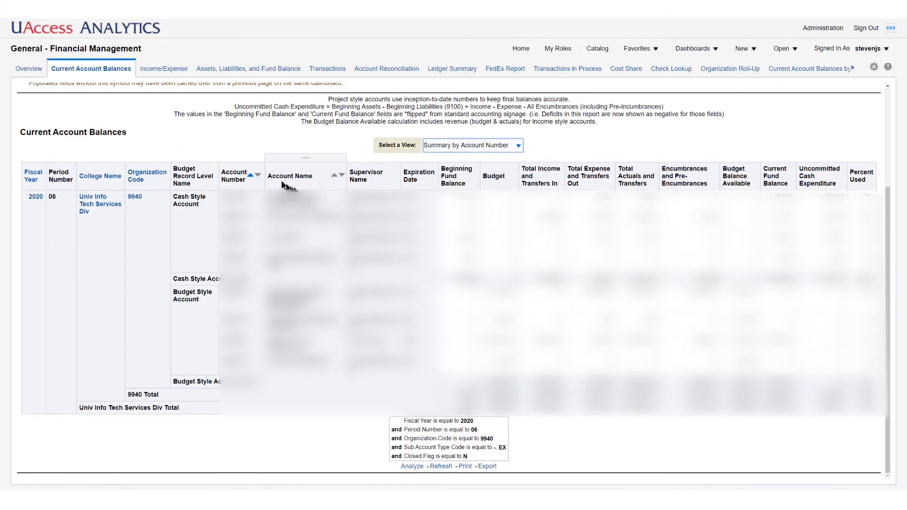
pyautogui.click(250, 176)
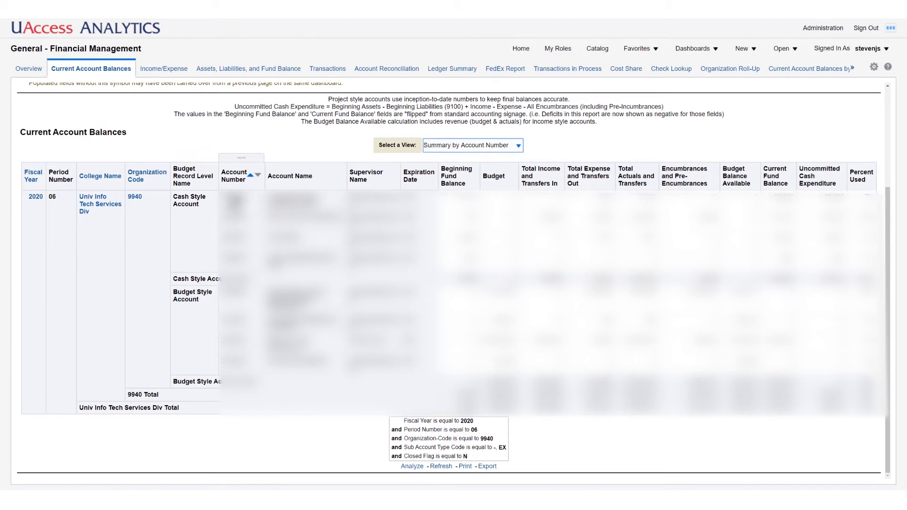
pyautogui.click(260, 179)
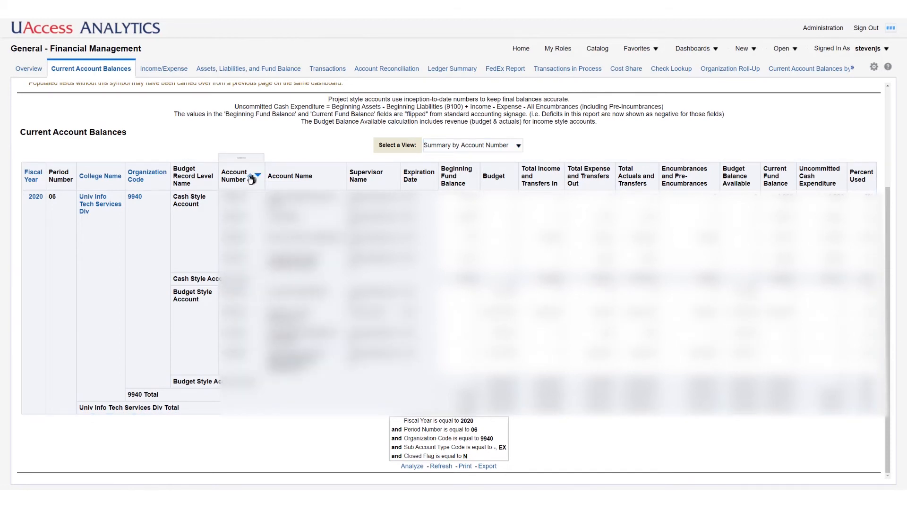
pyautogui.click(250, 177)
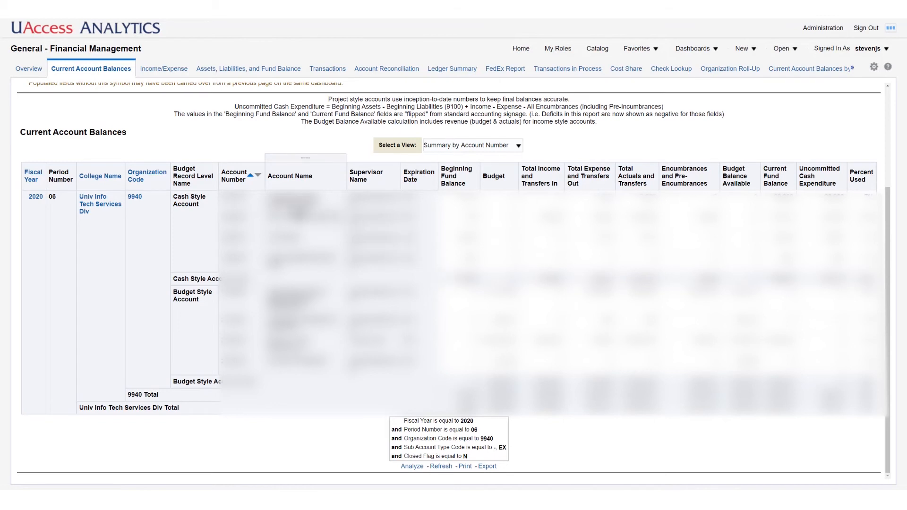
# Clear the sorting applied to the Account Number column through its column options.
pyautogui.click(238, 177)
pyautogui.rightClick(239, 176)
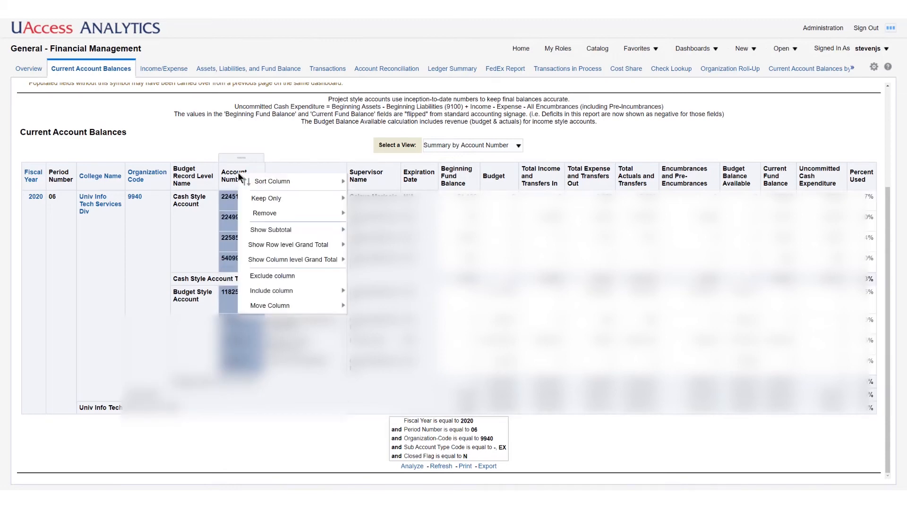
pyautogui.moveTo(285, 199)
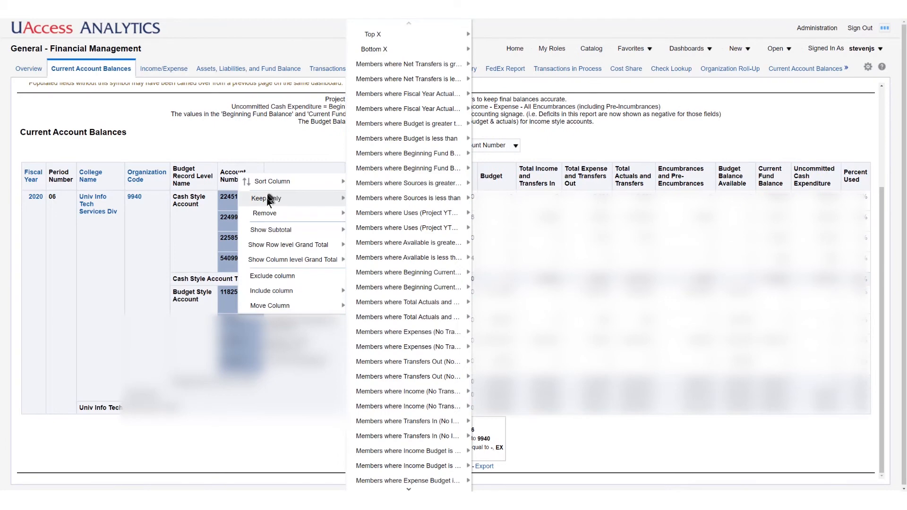
pyautogui.moveTo(285, 182)
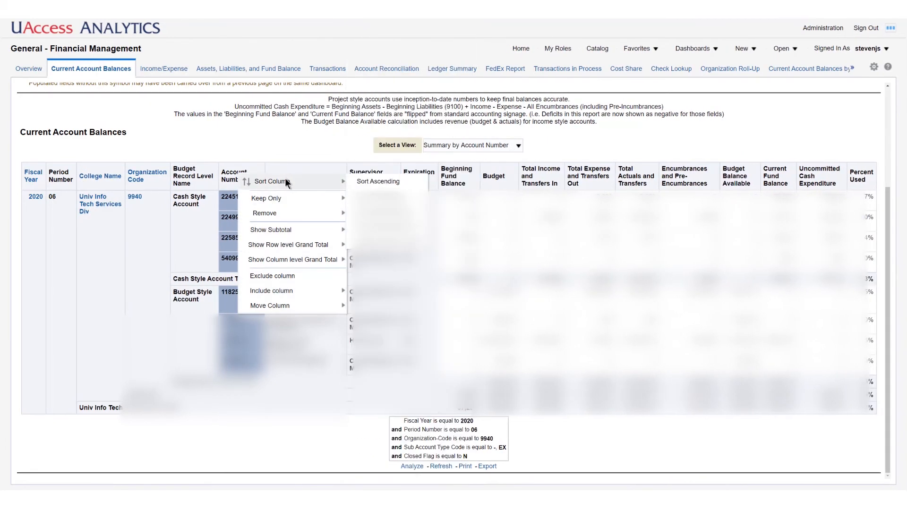
pyautogui.click(391, 242)
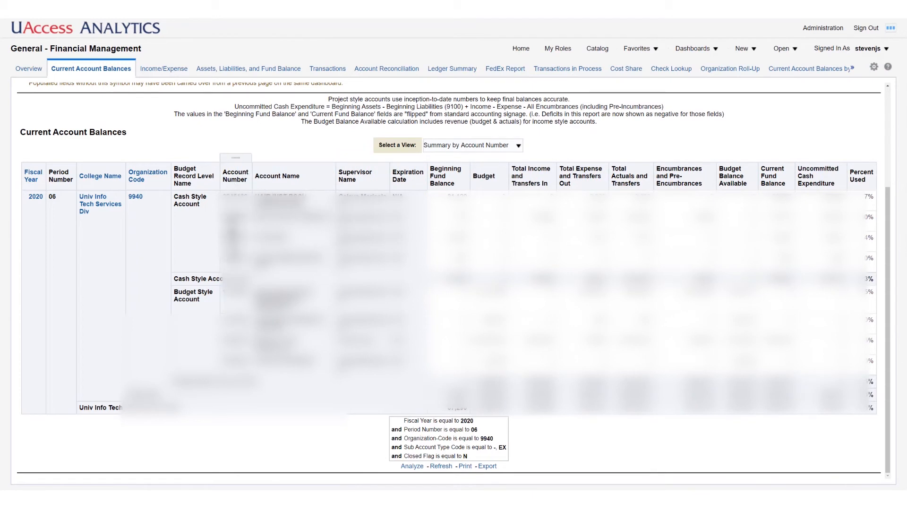
# Try sorting on Account Name and restore the ascending sort on the Account Number column.
pyautogui.moveTo(238, 187)
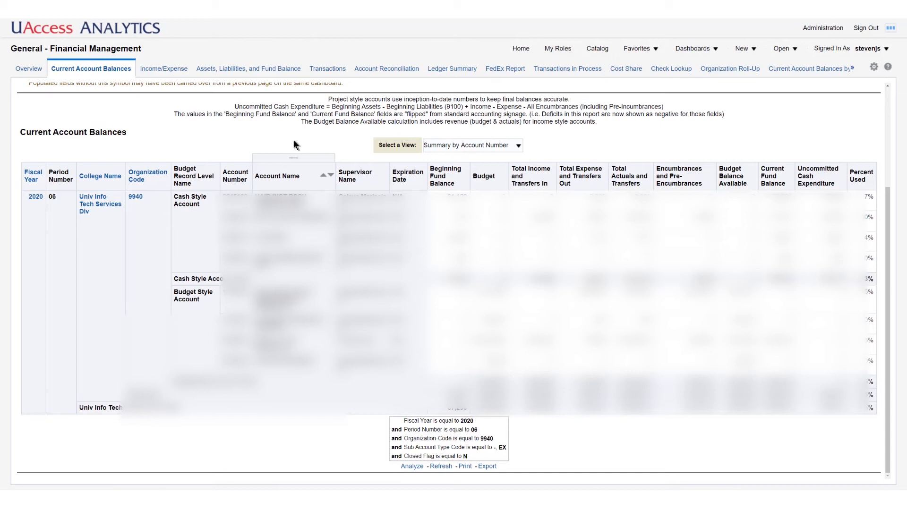
pyautogui.click(323, 178)
pyautogui.click(311, 178)
pyautogui.click(241, 175)
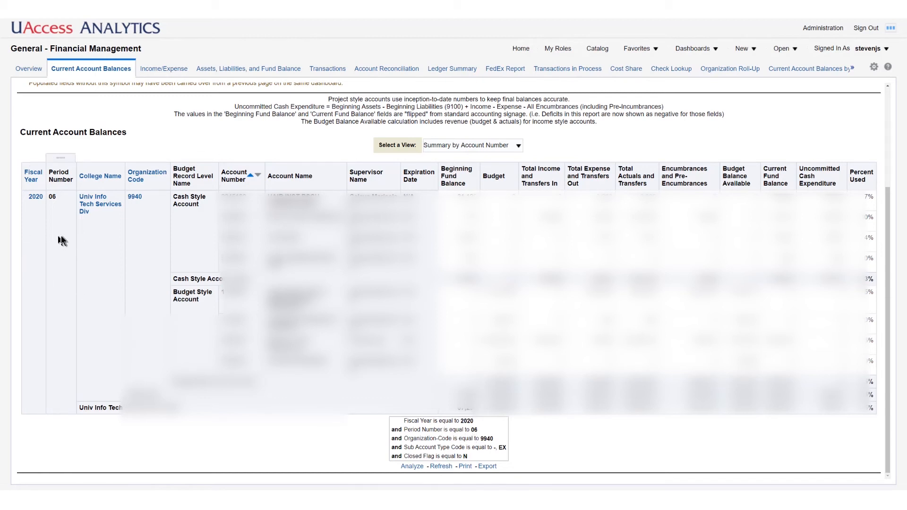
# Exclude the Fiscal Year and Period Number columns from the Current Account Balances report.
pyautogui.rightClick(30, 169)
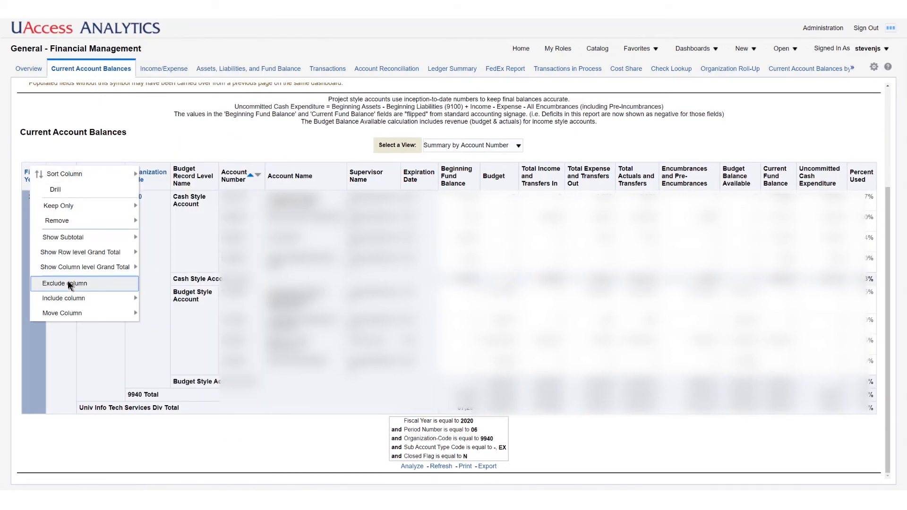
pyautogui.click(67, 282)
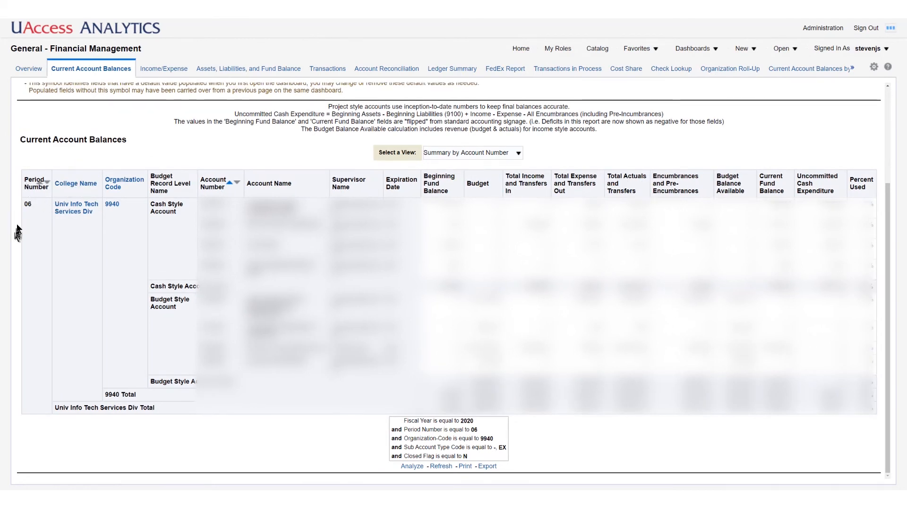
pyautogui.rightClick(30, 179)
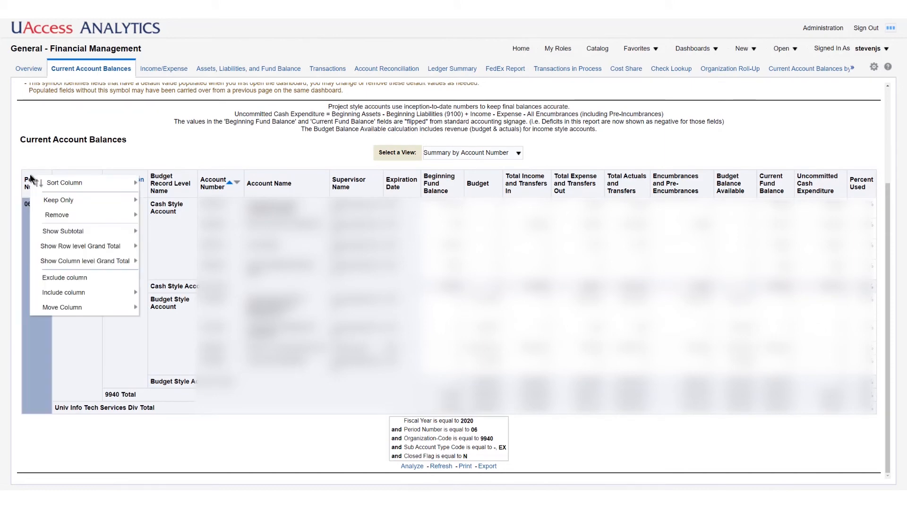
pyautogui.click(80, 278)
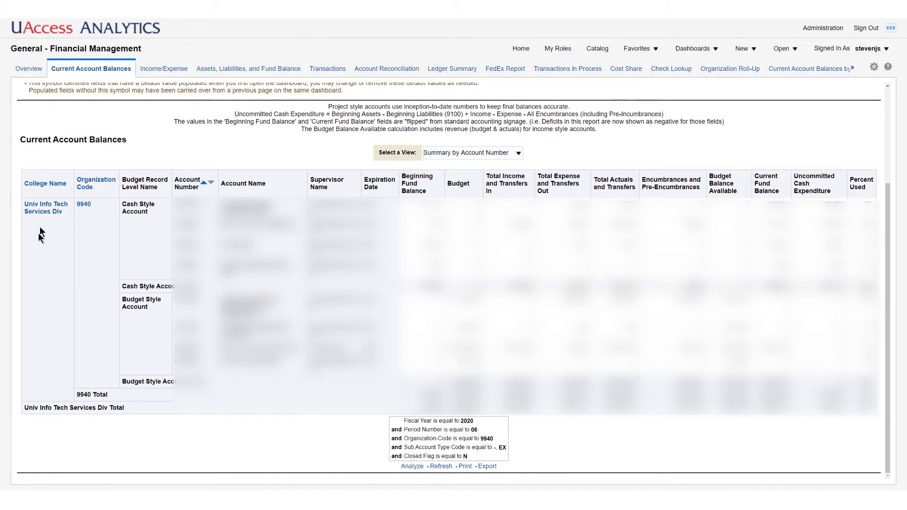
# Move the College Name column of the report to sections.
pyautogui.rightClick(42, 174)
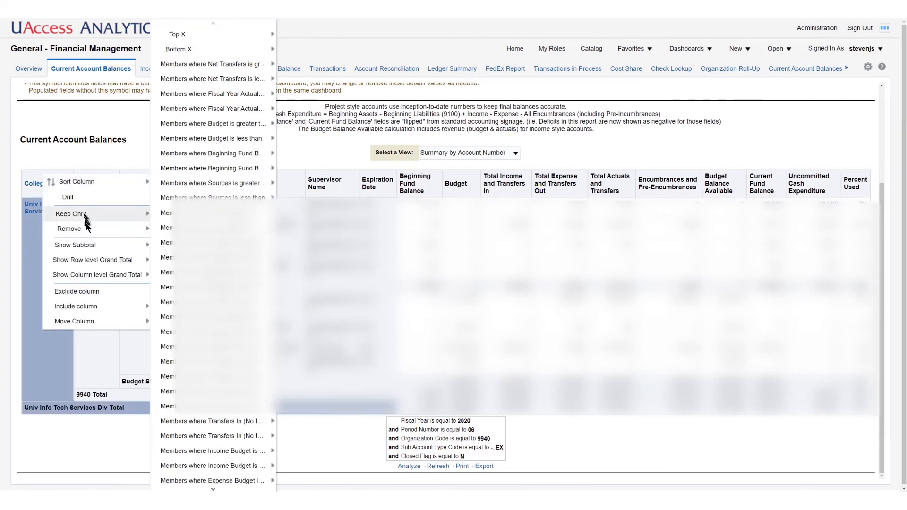
pyautogui.moveTo(93, 249)
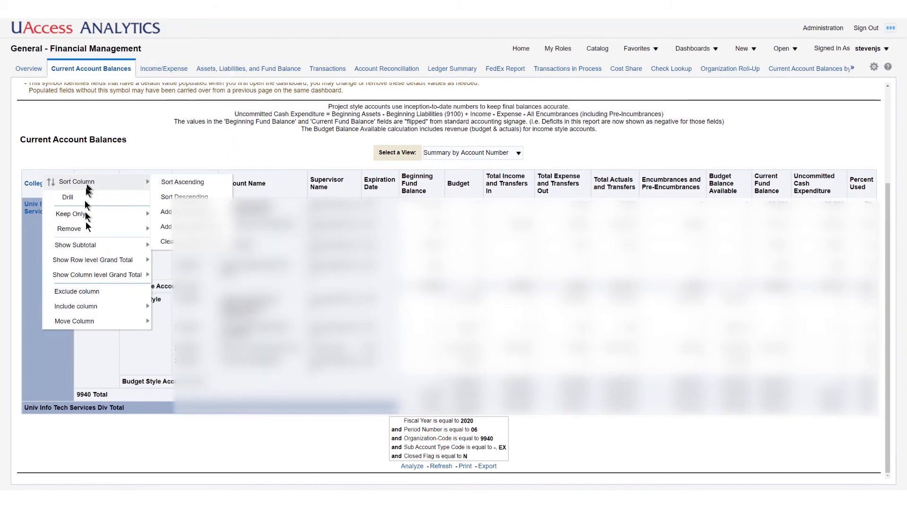
pyautogui.moveTo(101, 327)
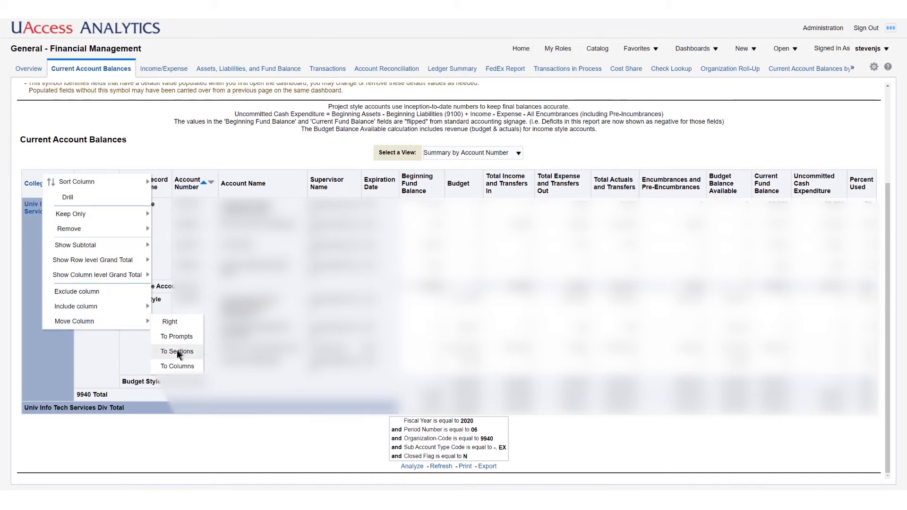
pyautogui.click(176, 352)
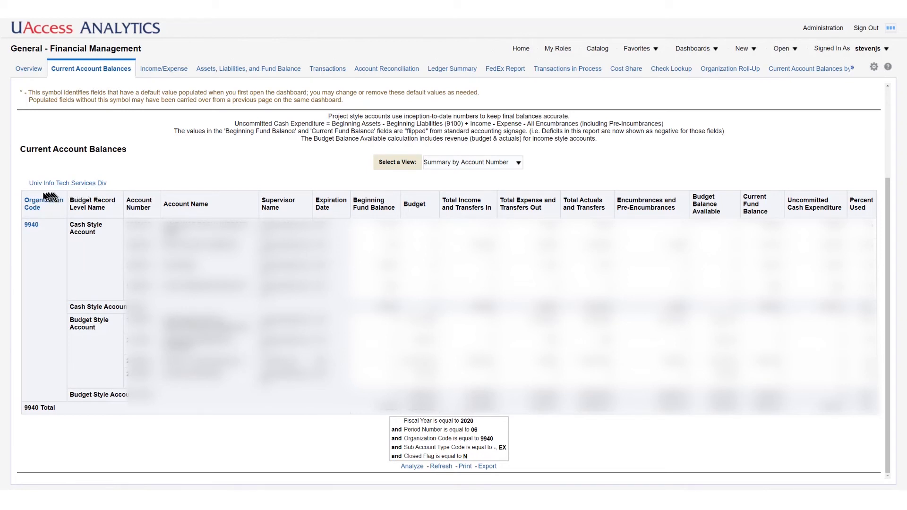
# Move the Organization Code column to sections and look over the regrouped report.
pyautogui.moveTo(38, 194)
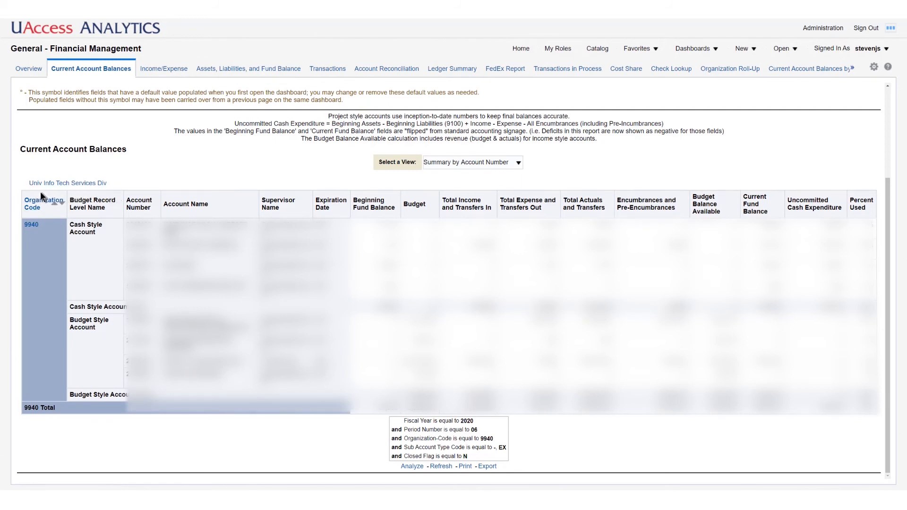
pyautogui.rightClick(41, 192)
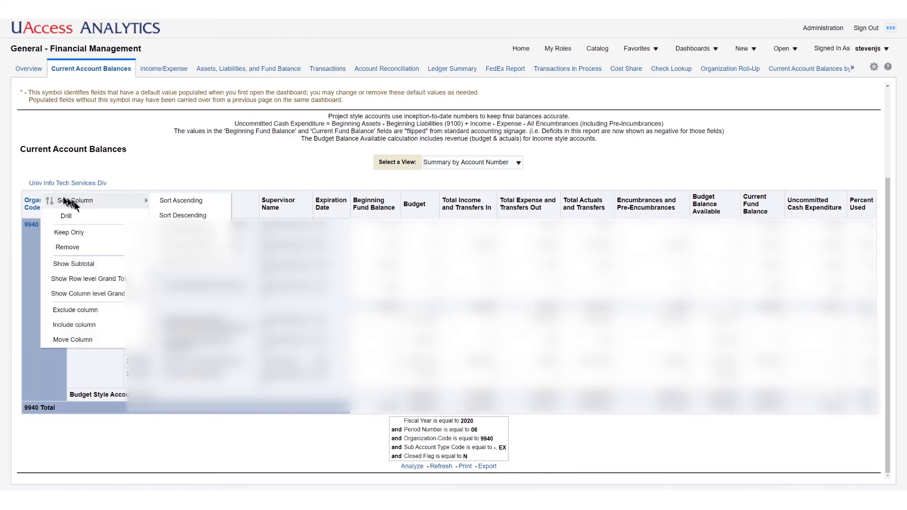
pyautogui.moveTo(80, 341)
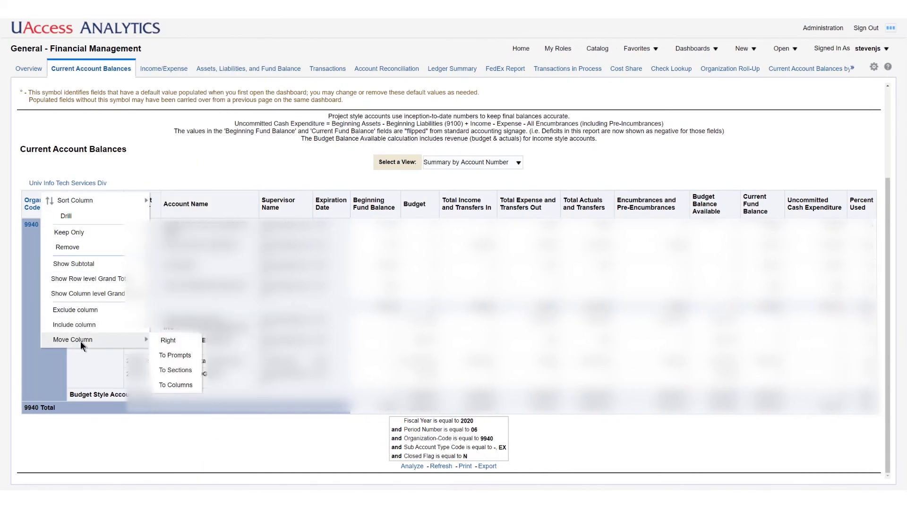
pyautogui.click(178, 370)
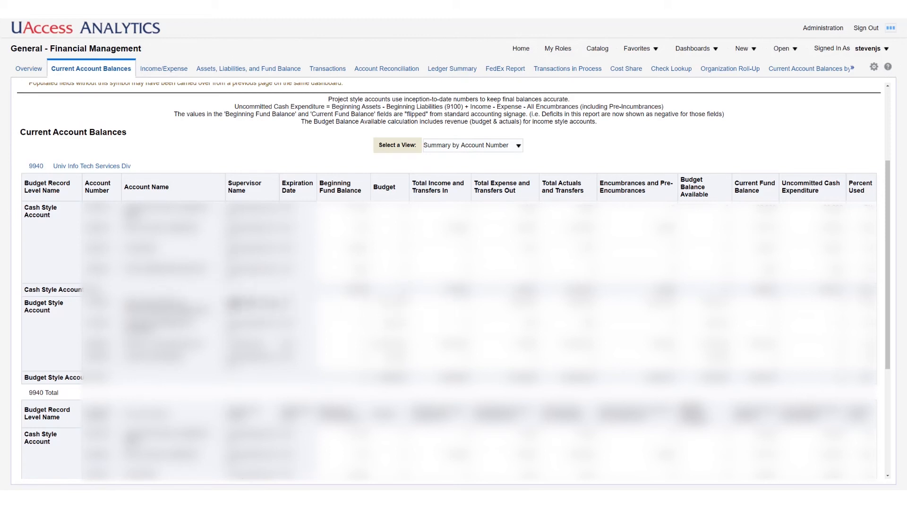
pyautogui.scroll(-3, 454, 281)
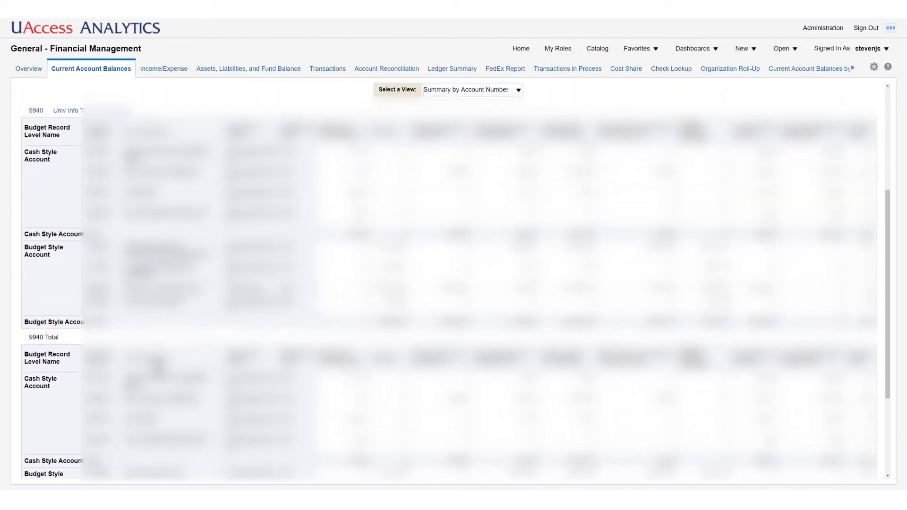
pyautogui.scroll(6, 453, 281)
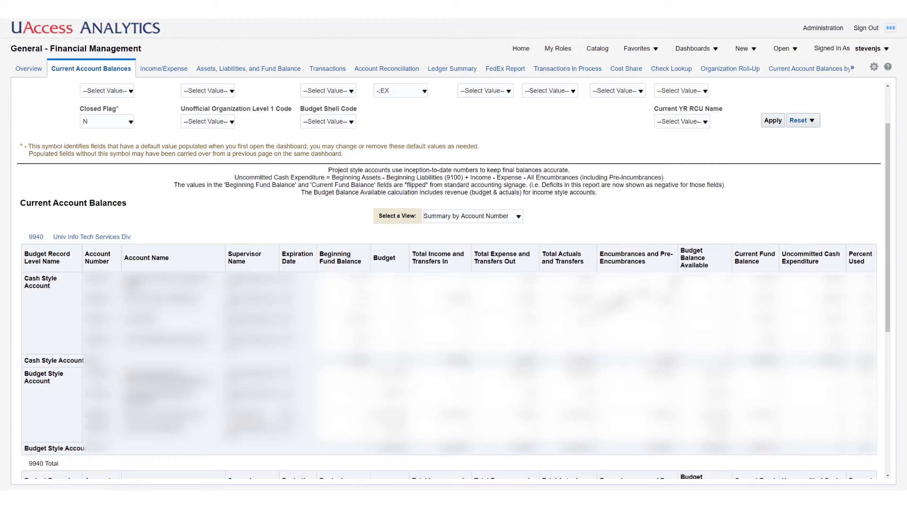
# Save the current report layout as a customization named Custom Current Account Balances.
pyautogui.moveTo(709, 269)
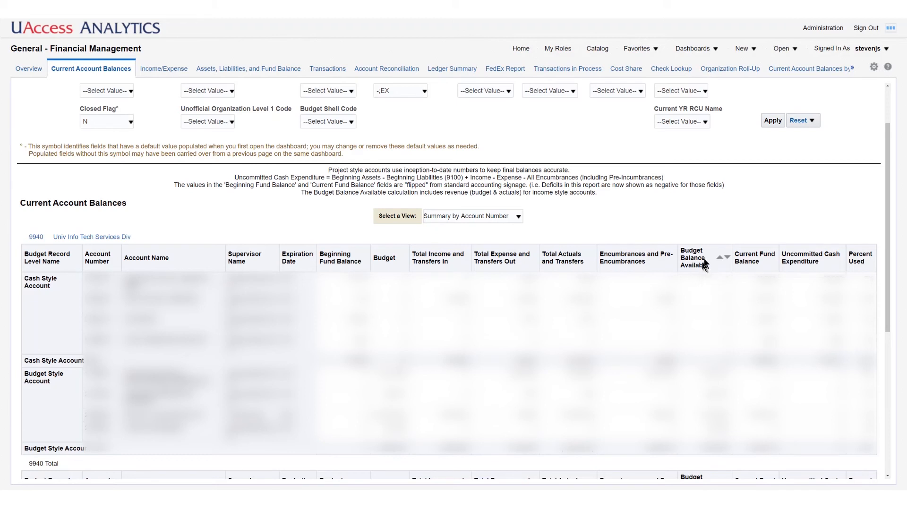
pyautogui.click(874, 69)
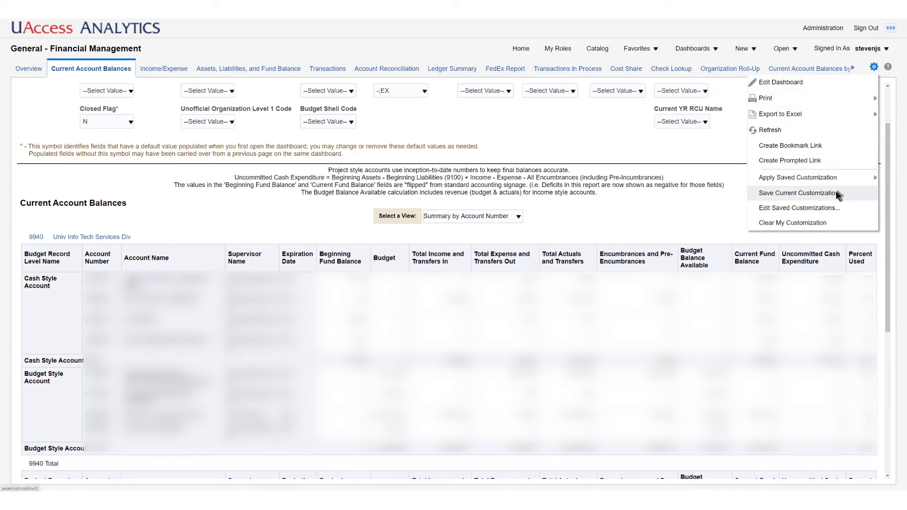
pyautogui.click(788, 193)
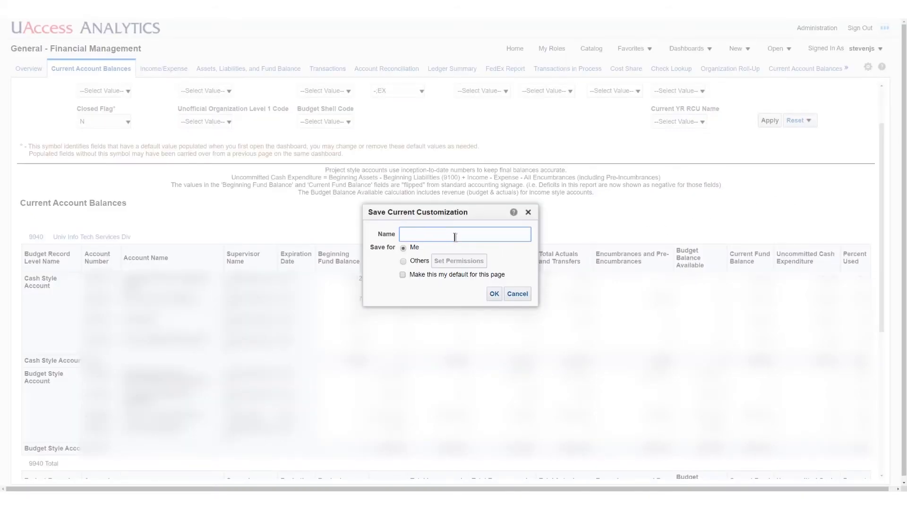
pyautogui.write('Custom Current Account Balances')
pyautogui.click(494, 294)
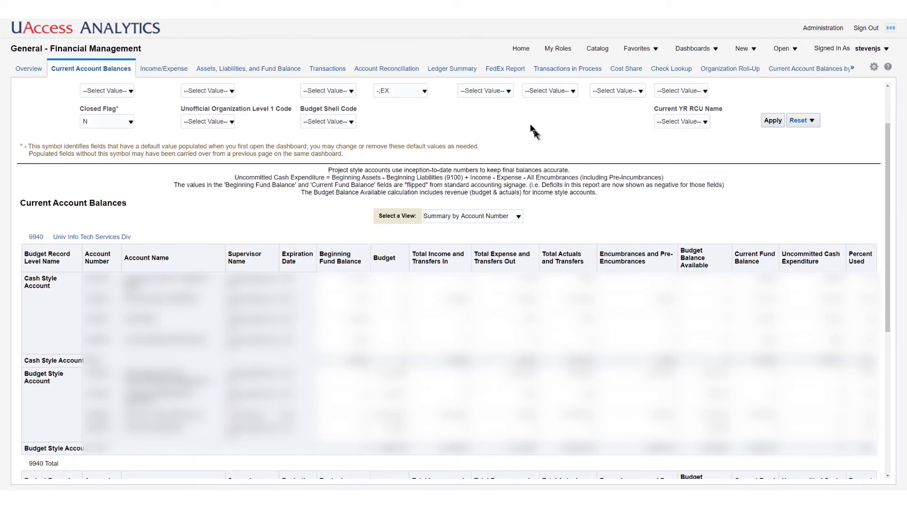
# Reopen the recent General - Financial Management dashboard from the home page and apply the saved customization Custom Current Account Balances.
pyautogui.click(522, 50)
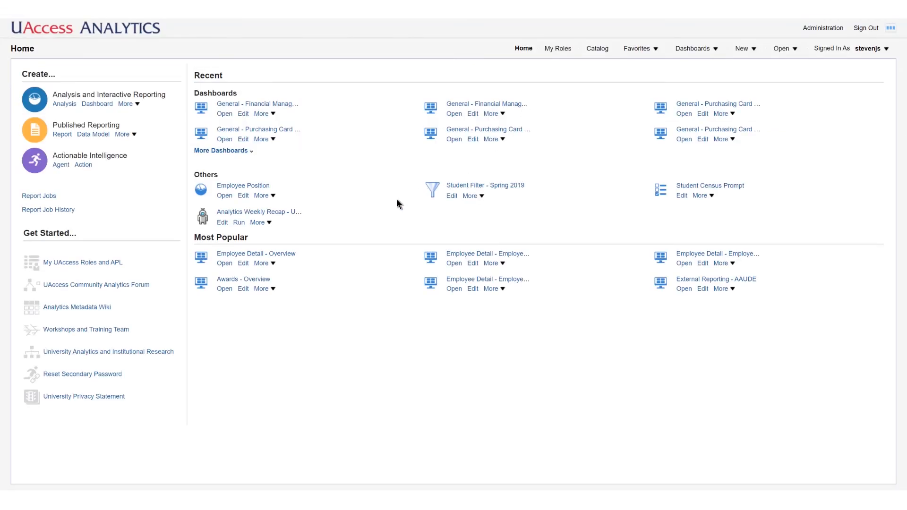
pyautogui.click(266, 106)
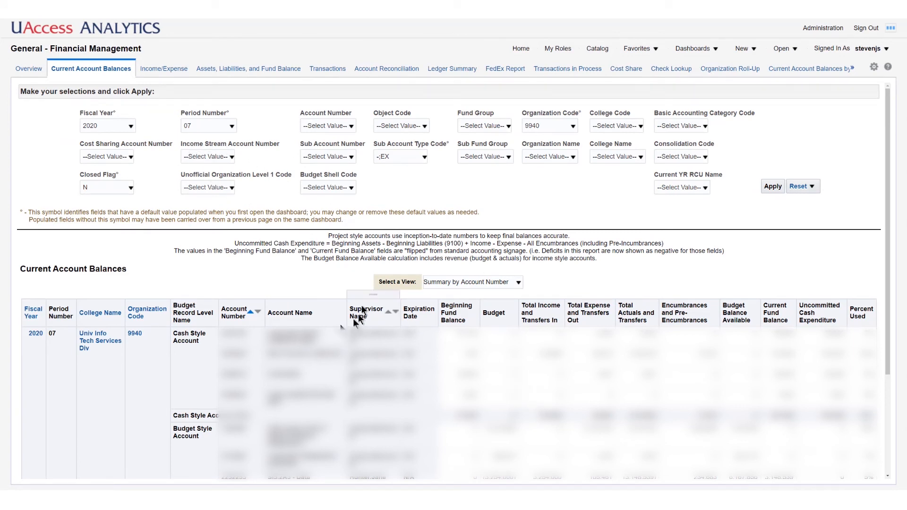
pyautogui.click(874, 68)
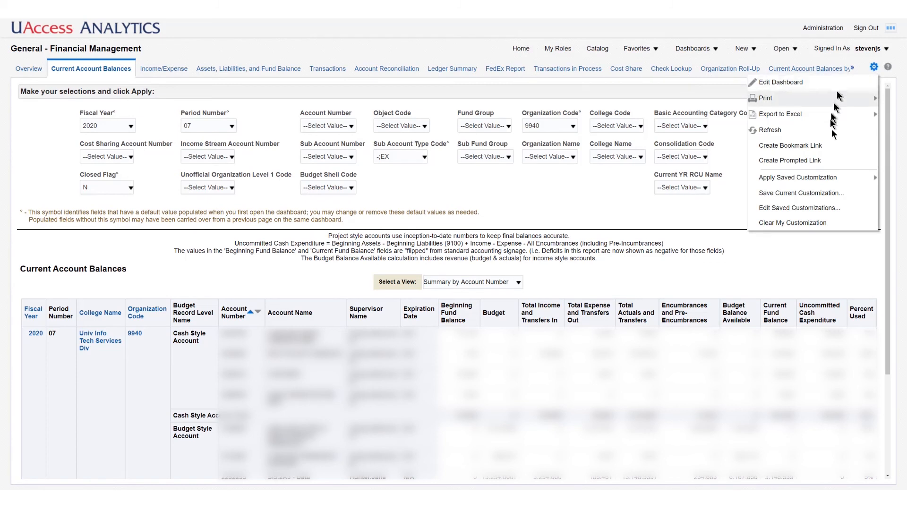
pyautogui.moveTo(819, 180)
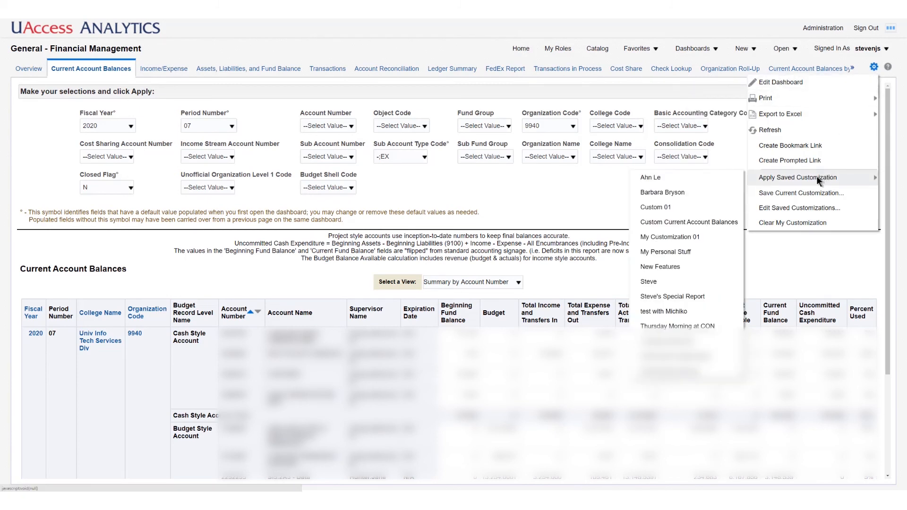
pyautogui.click(676, 222)
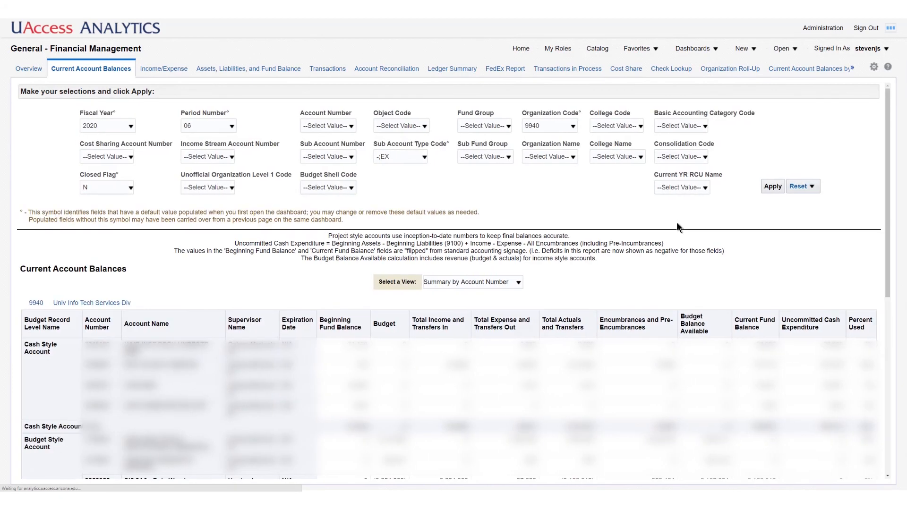
# Review the customized report down to its filter summary, check the available print formats and dismiss them.
pyautogui.scroll(-1, 572, 226)
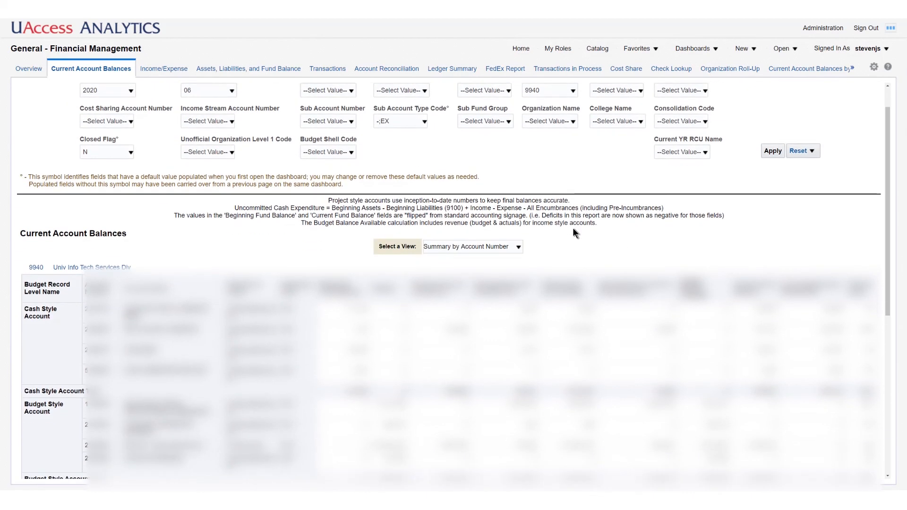
pyautogui.scroll(-1, 573, 234)
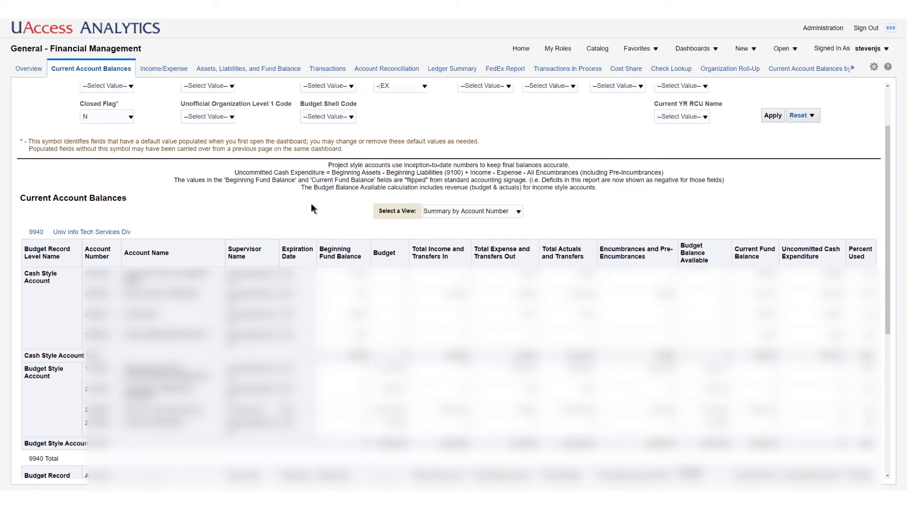
pyautogui.scroll(-1, 311, 204)
pyautogui.scroll(-5, 325, 228)
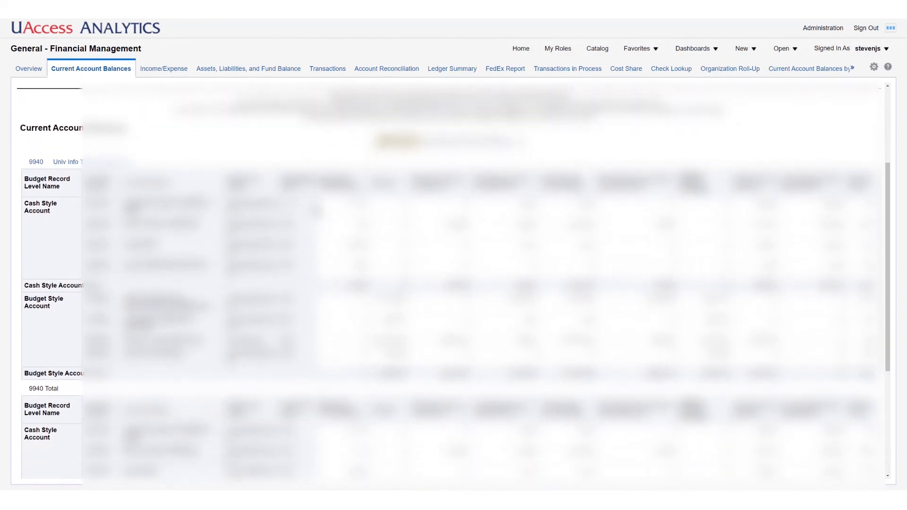
pyautogui.scroll(-2, 325, 229)
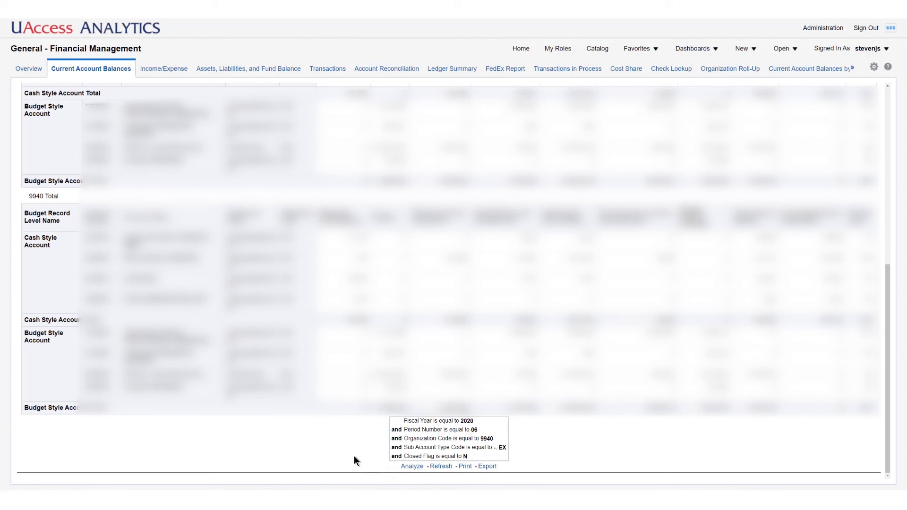
pyautogui.click(409, 469)
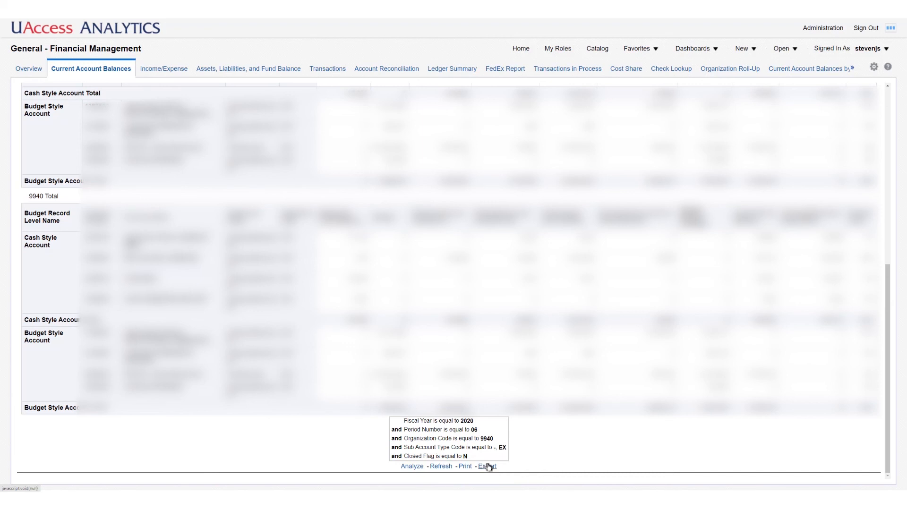
pyautogui.click(465, 467)
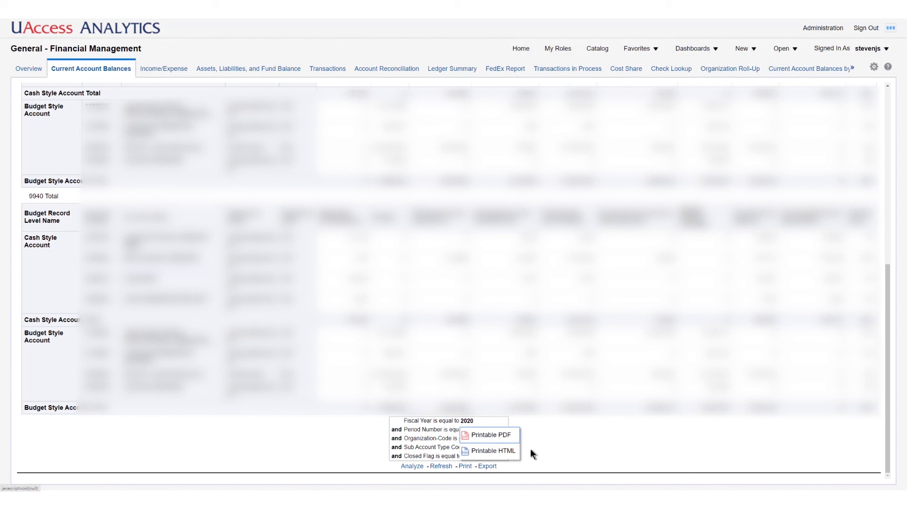
pyautogui.click(593, 459)
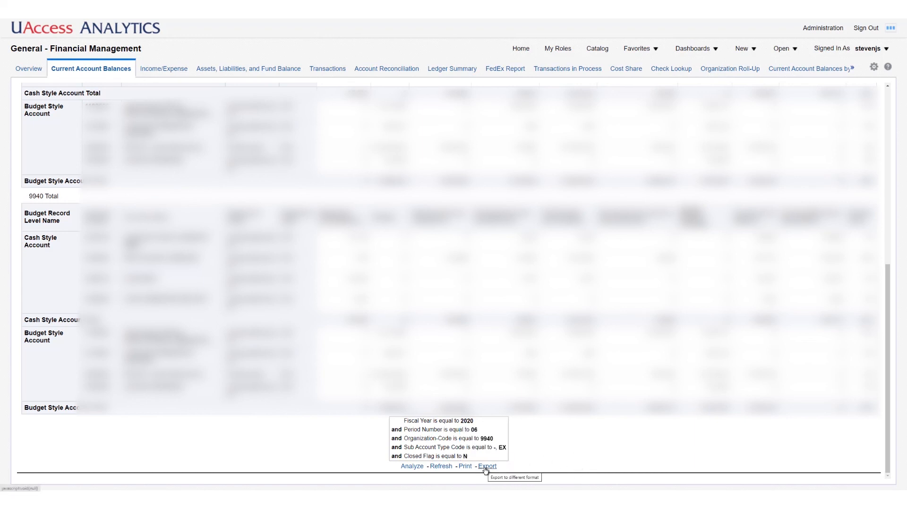
# Review the export formats of the Current Account Balances report and export its data in CSV format.
pyautogui.click(485, 468)
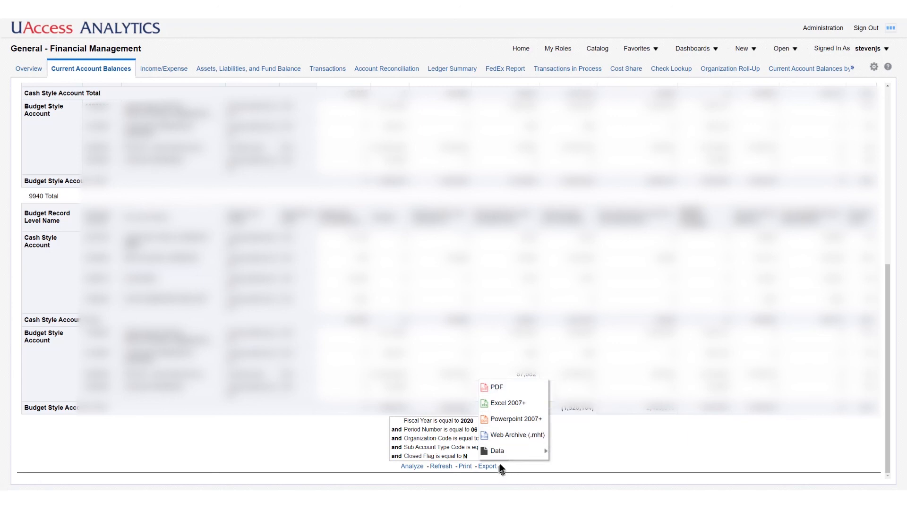
pyautogui.moveTo(524, 457)
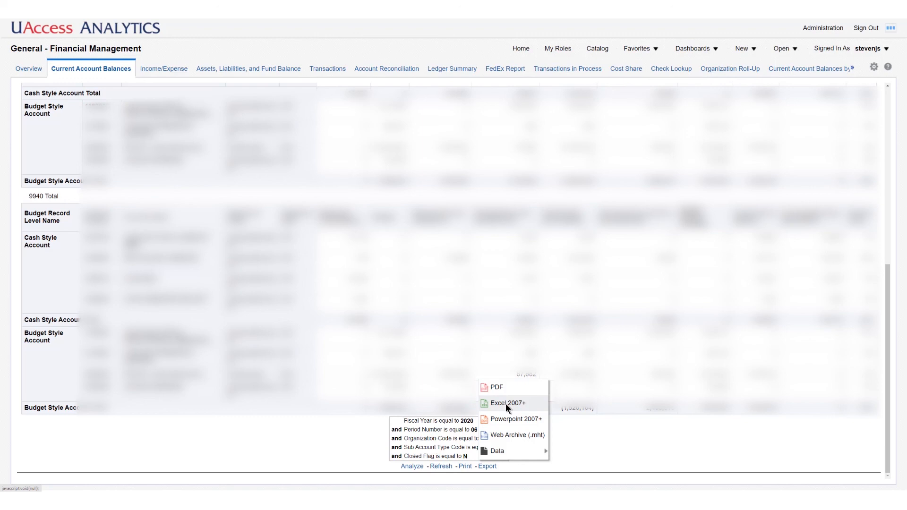
pyautogui.scroll(5, 512, 401)
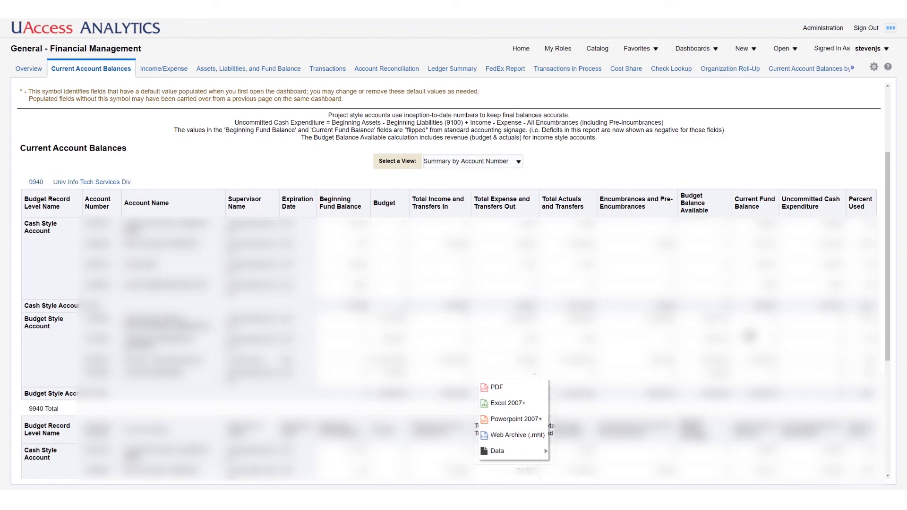
pyautogui.scroll(-3, 732, 338)
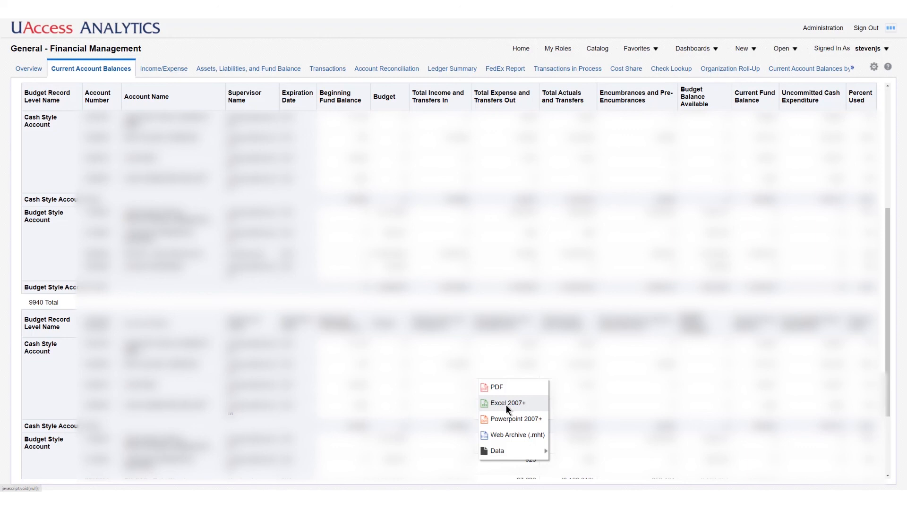
pyautogui.moveTo(512, 454)
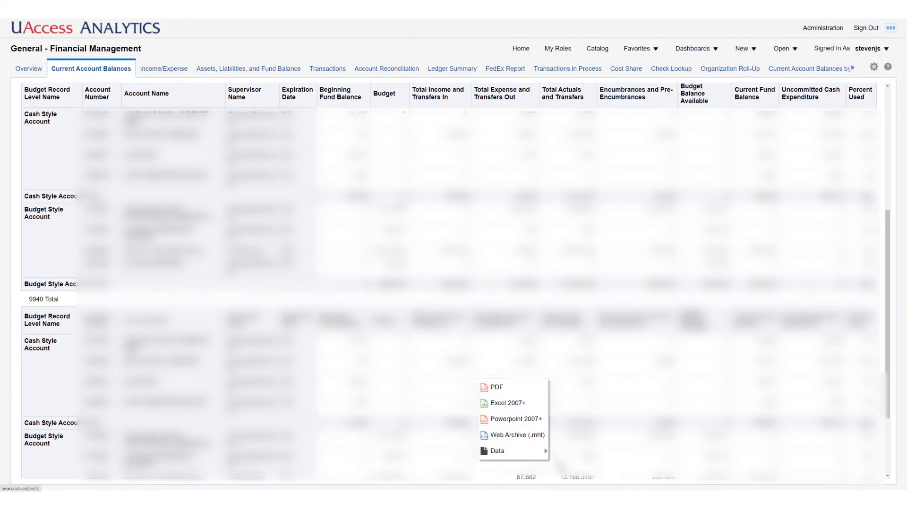
pyautogui.scroll(-2, 543, 455)
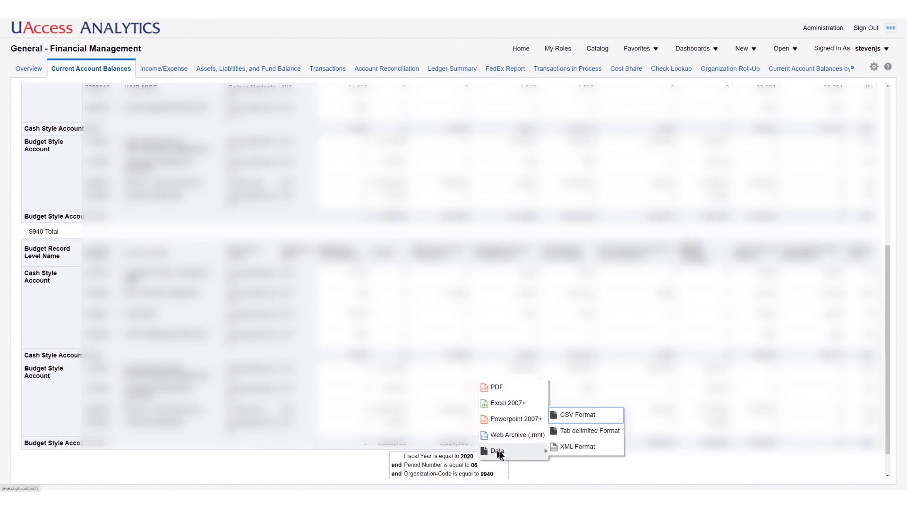
pyautogui.click(580, 430)
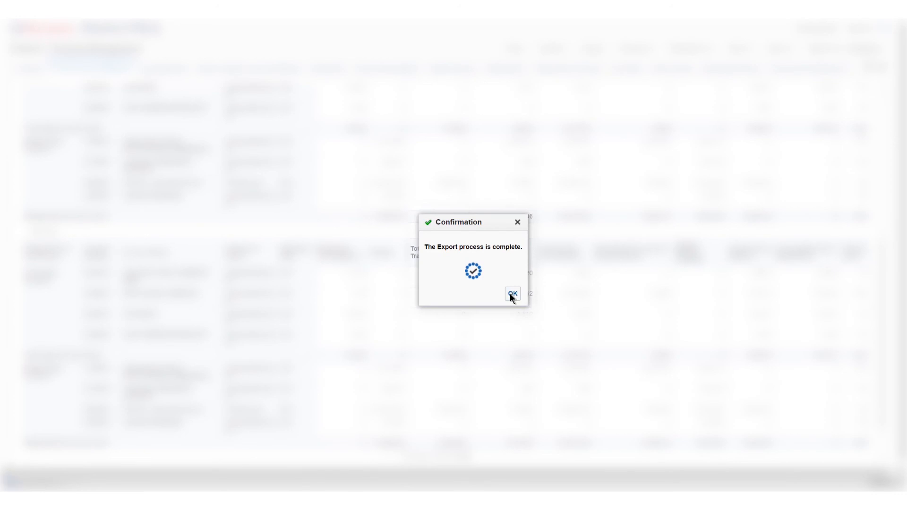
pyautogui.click(510, 294)
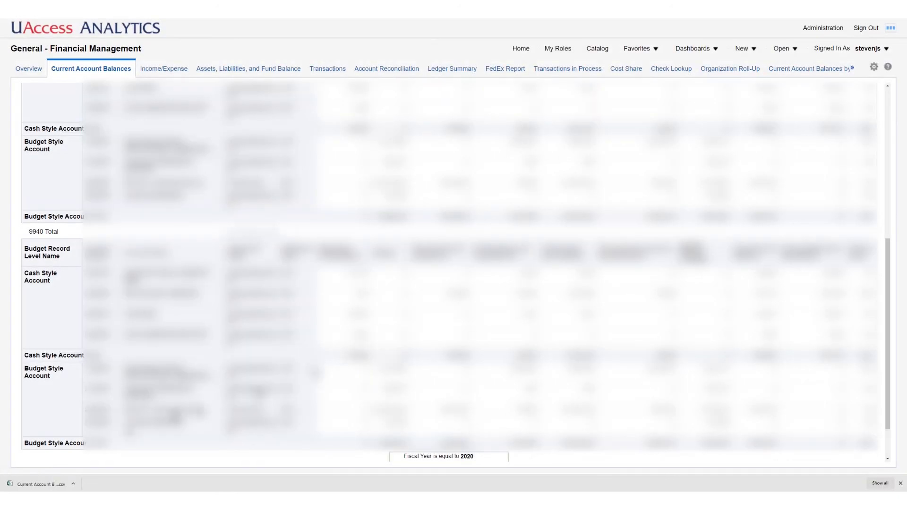
# Open the exported CSV file in Excel to examine its columns, close it and look back over the dashboard report.
pyautogui.click(37, 483)
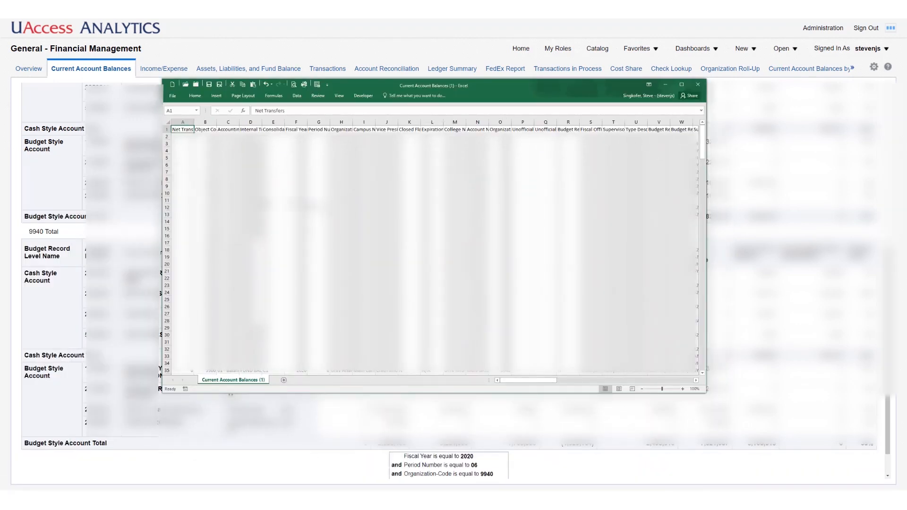
pyautogui.moveTo(554, 380); pyautogui.dragTo(529, 374)
pyautogui.click(698, 86)
pyautogui.scroll(-3, 464, 364)
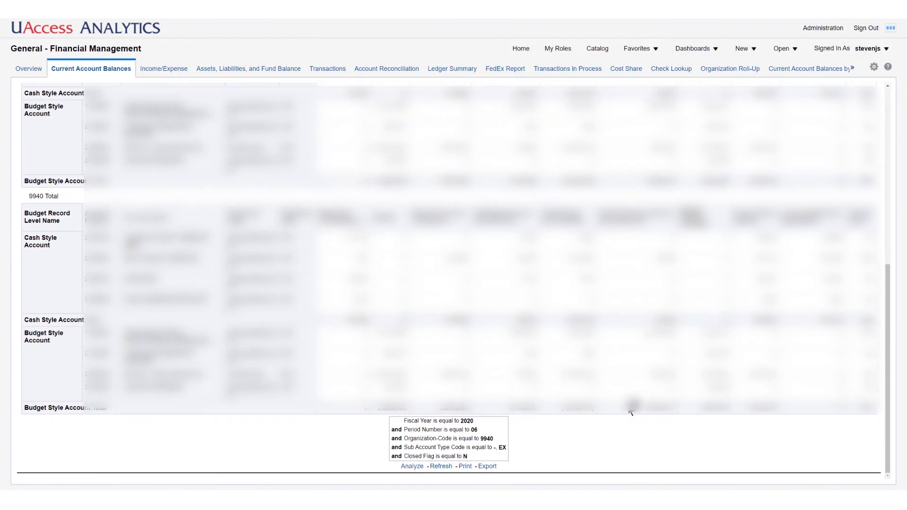
pyautogui.scroll(10, 464, 364)
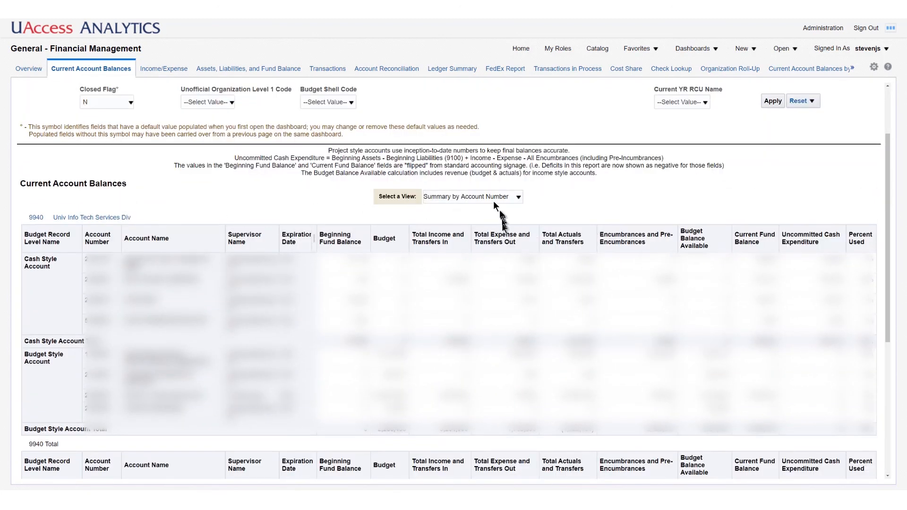
pyautogui.scroll(-3, 445, 232)
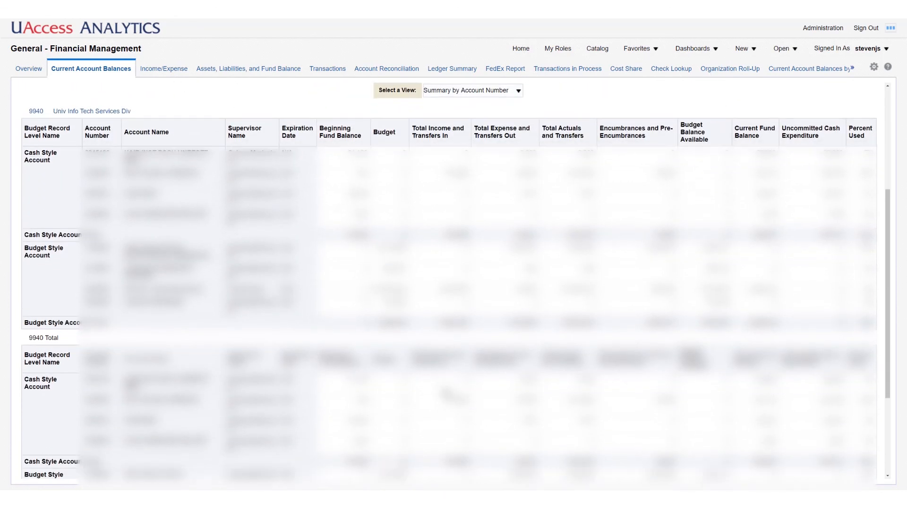